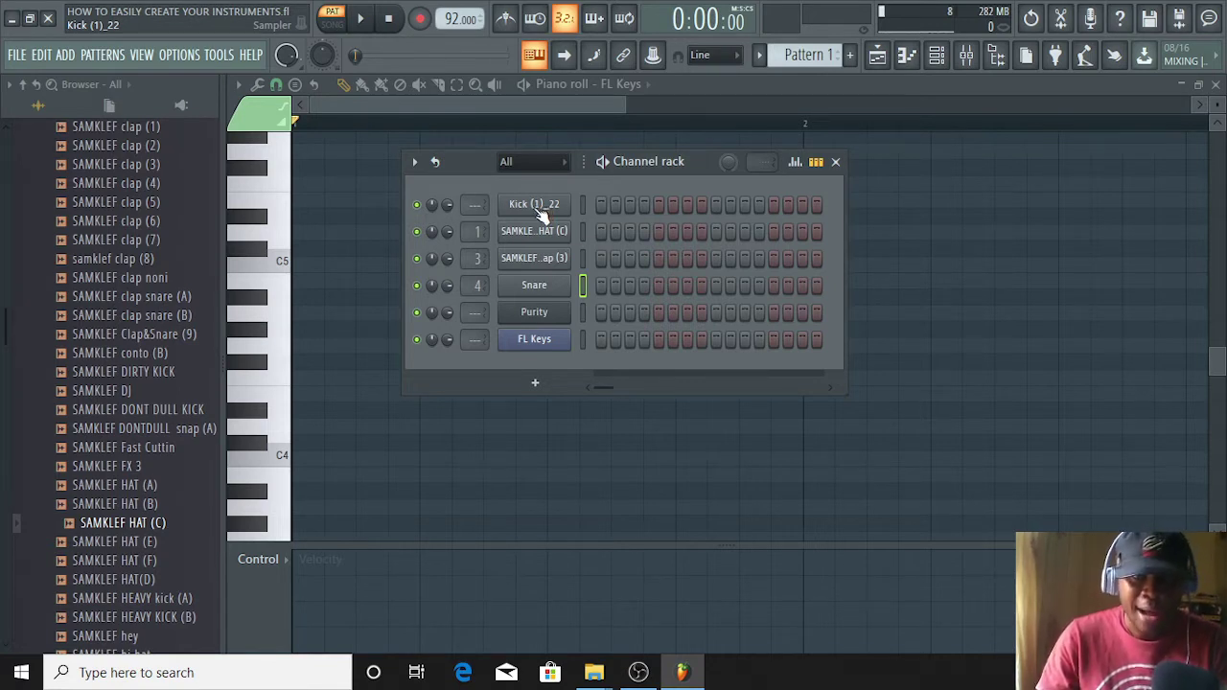
- Turn on the metronome and play the empty pattern to hear the beat at the current tempo
left_click(506, 20)
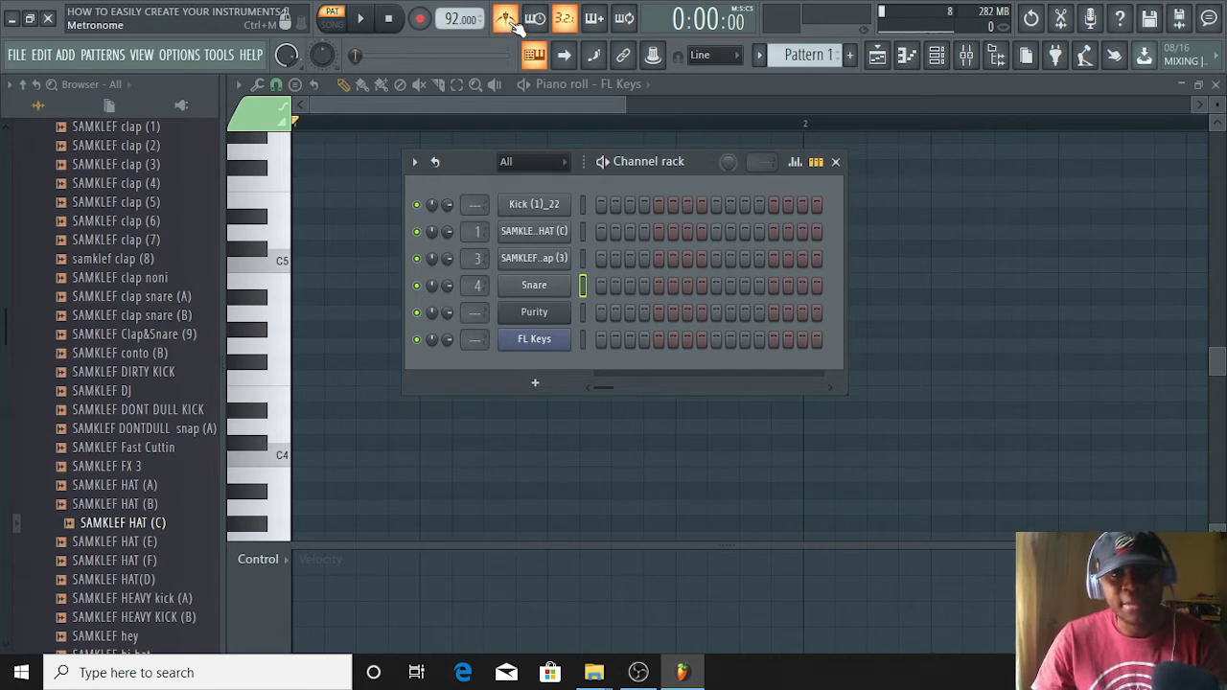
key("space")
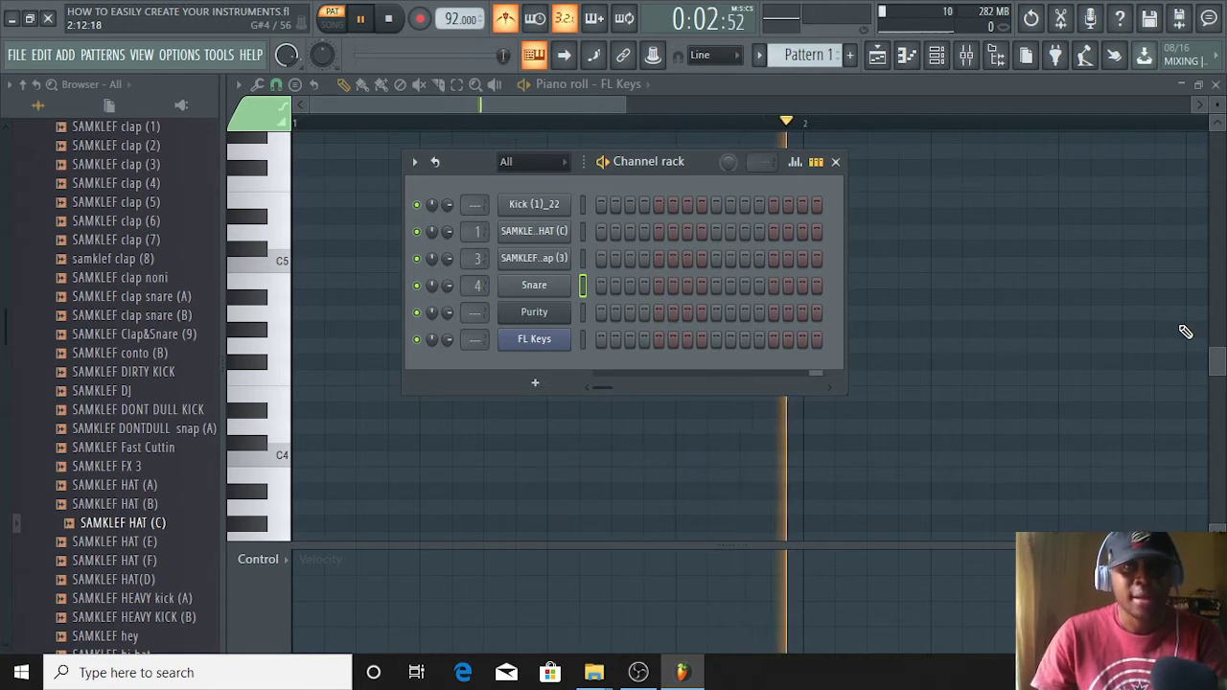
key("space")
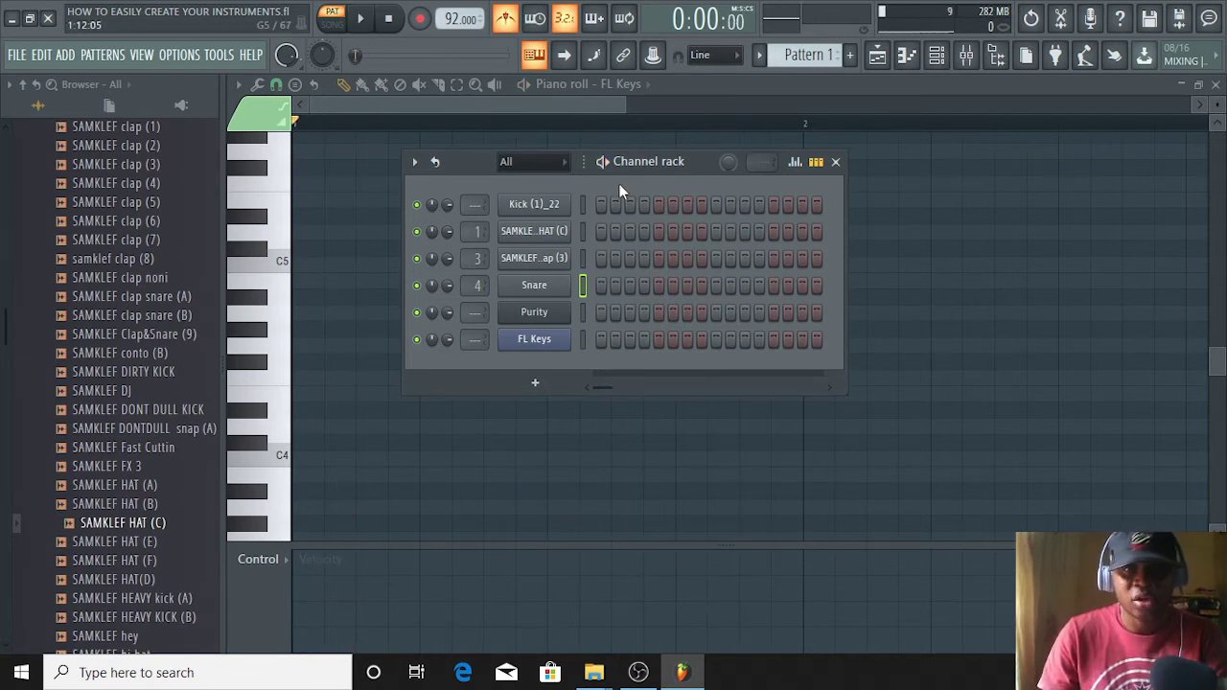
- Place kick hits on steps 1 and 11 of the Kick (1)_22 row while previewing the loop
left_click(601, 205)
key("space")
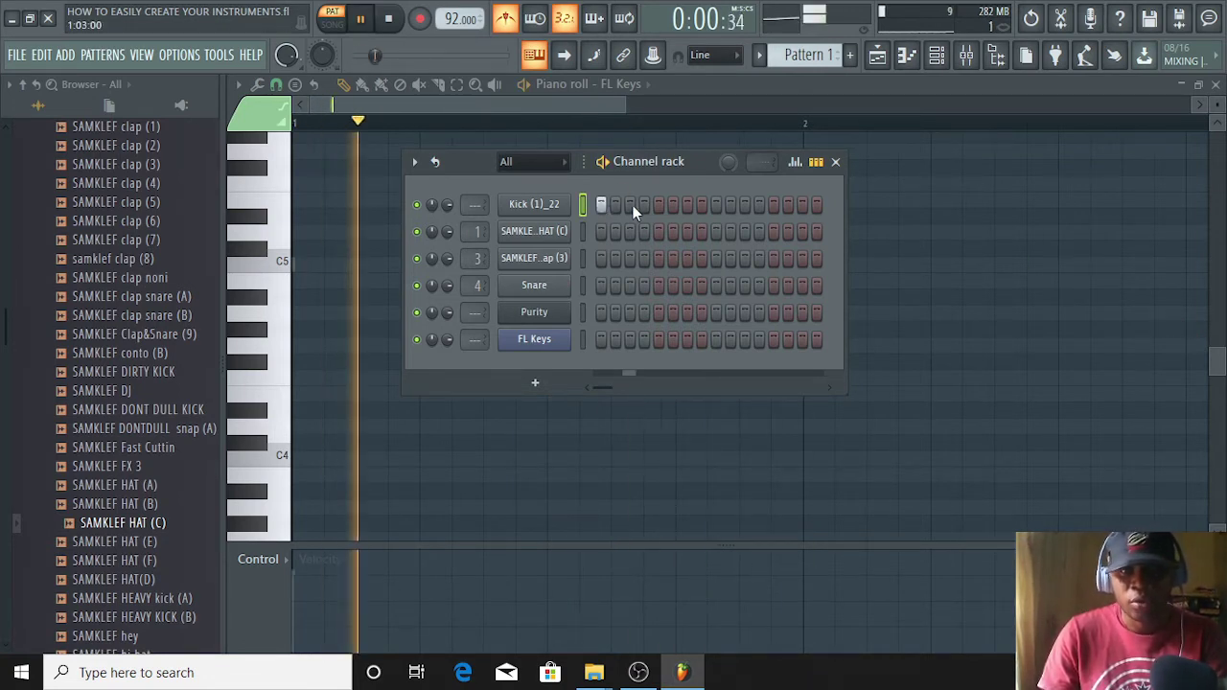
key("space")
key("space")
key("space")
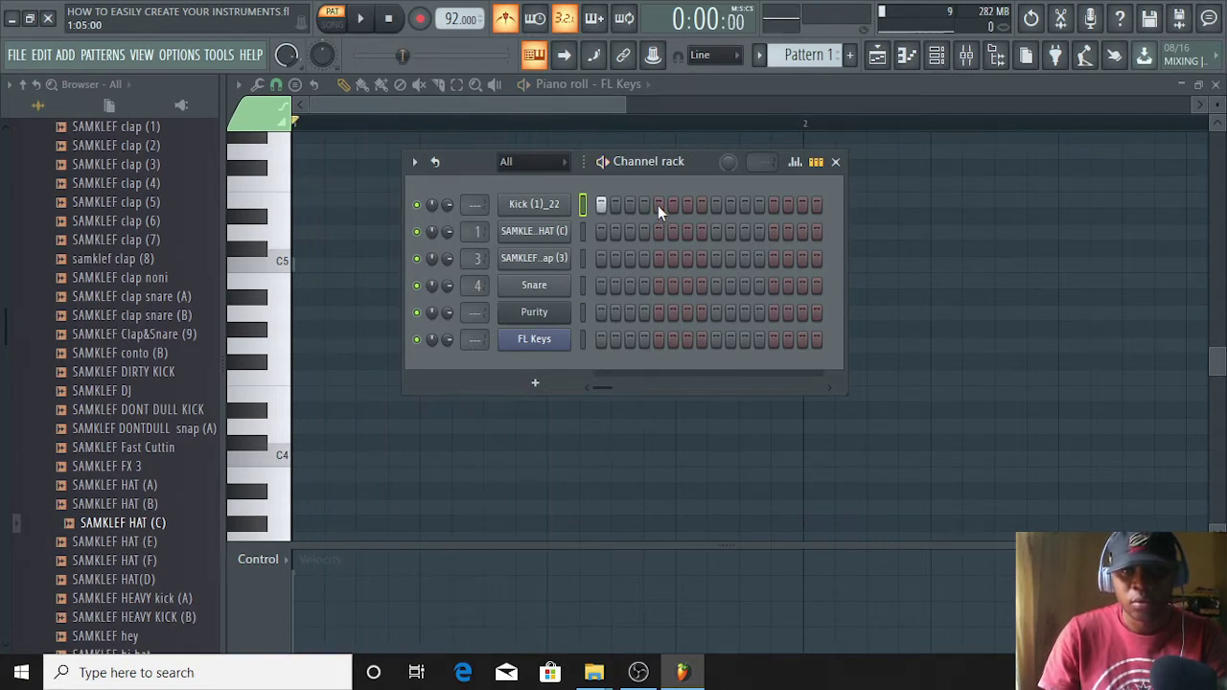
key("space")
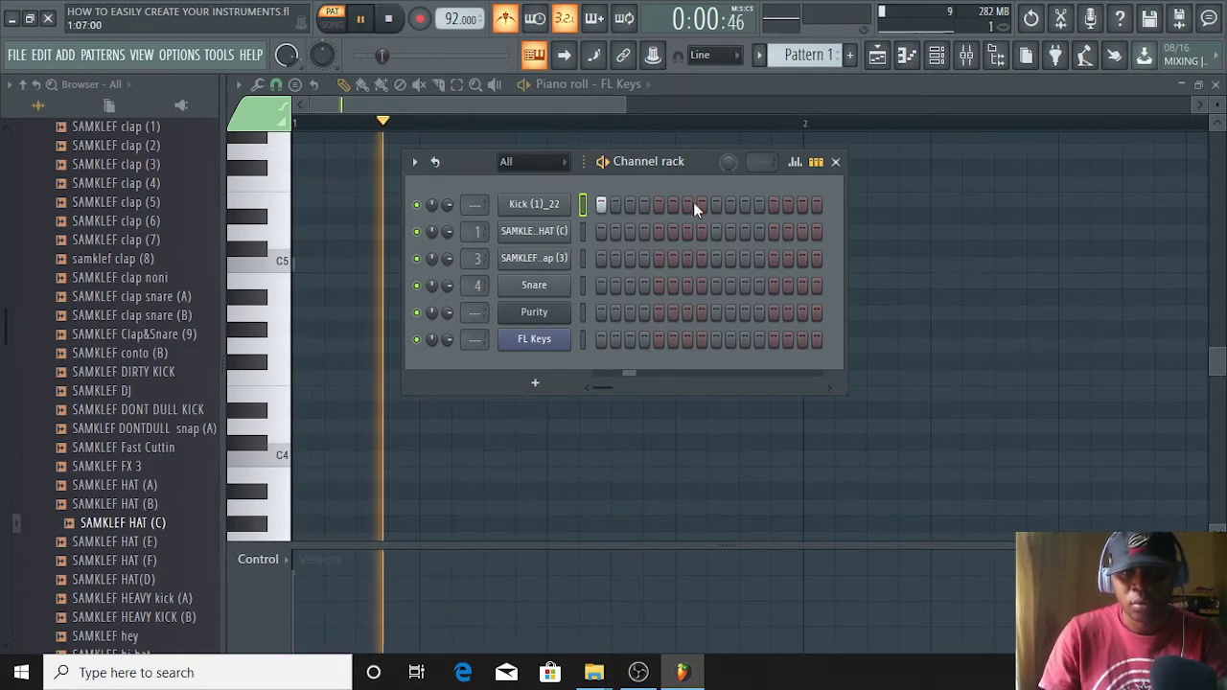
left_click(743, 207)
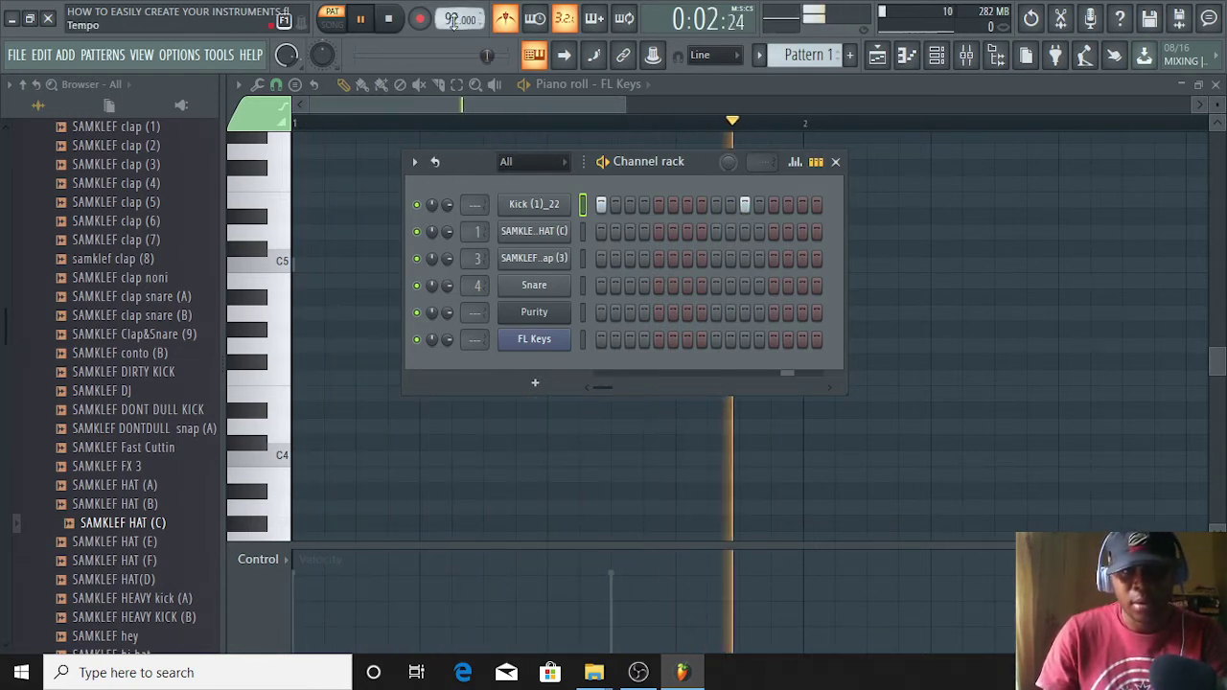
- Set the project tempo to 95 BPM and play the kick loop at that speed
key("space")
mouse_move(455, 21)
left_mouse_down()
mouse_move(455, 10)
mouse_move(463, 21)
left_mouse_up()
key("space")
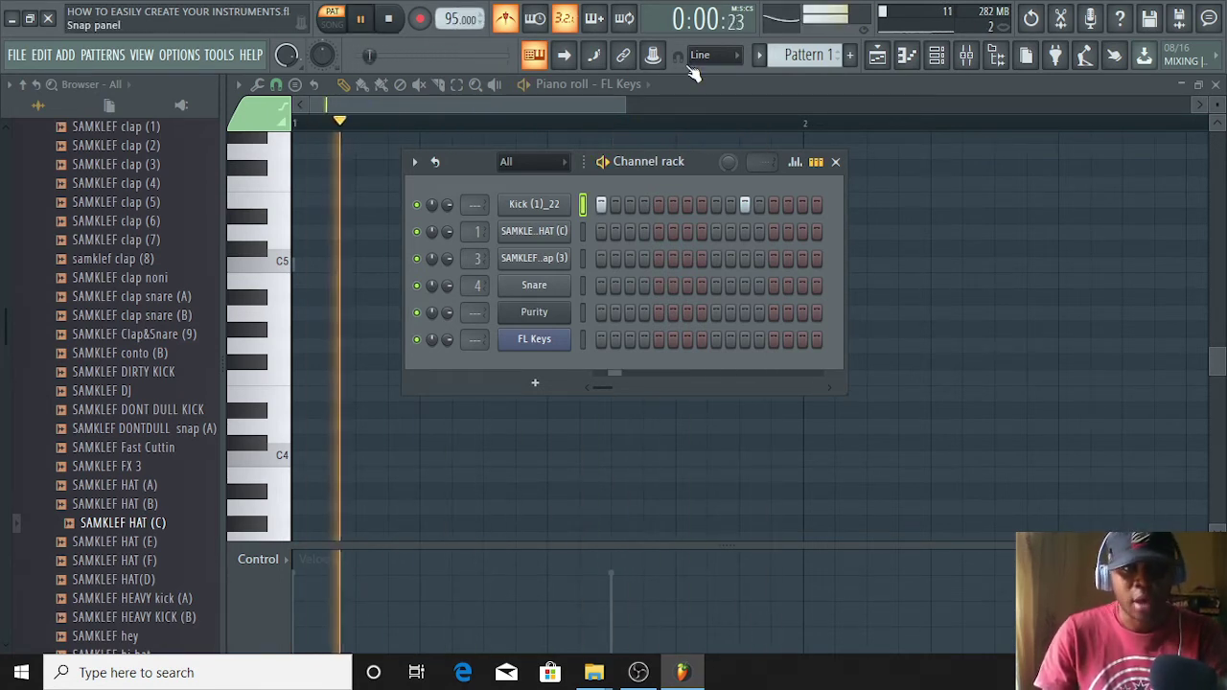
key("space")
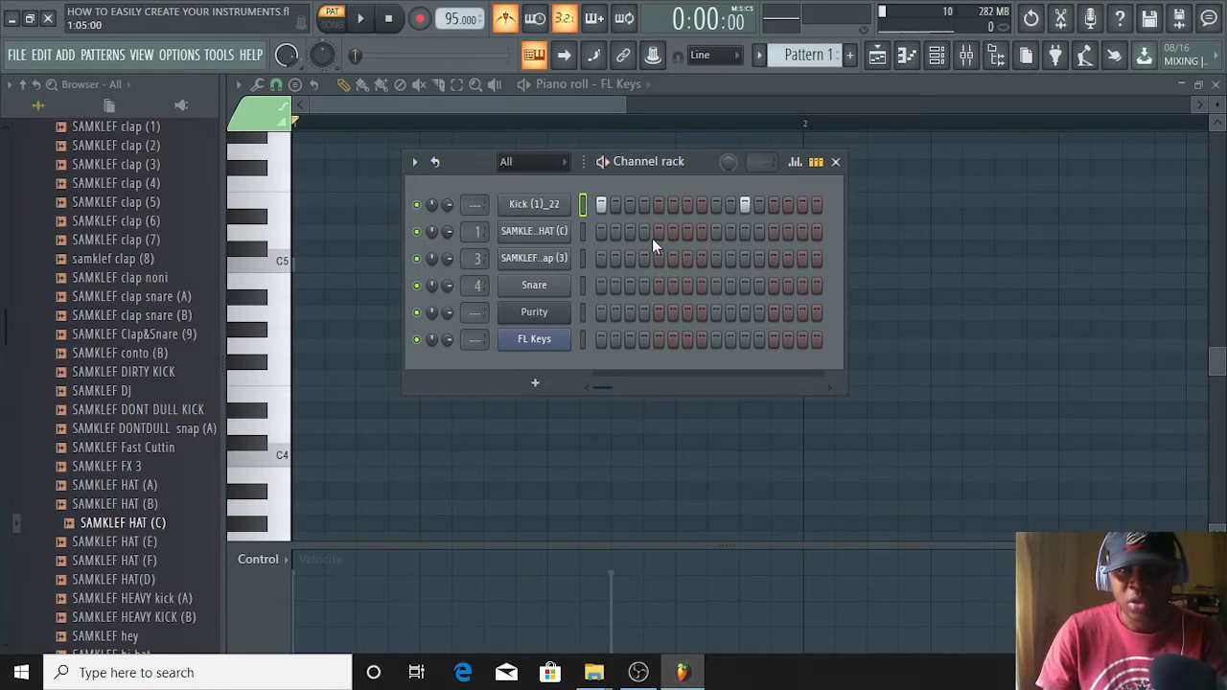
left_click(658, 231)
key("space")
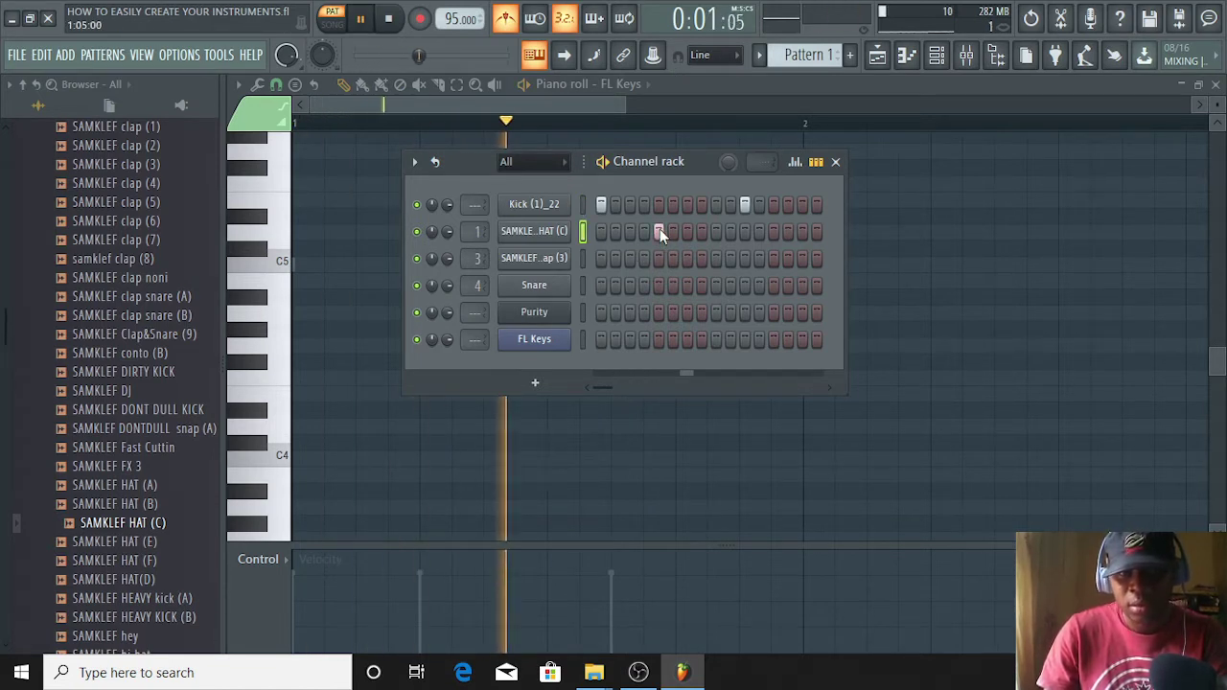
key("space")
left_click(659, 230)
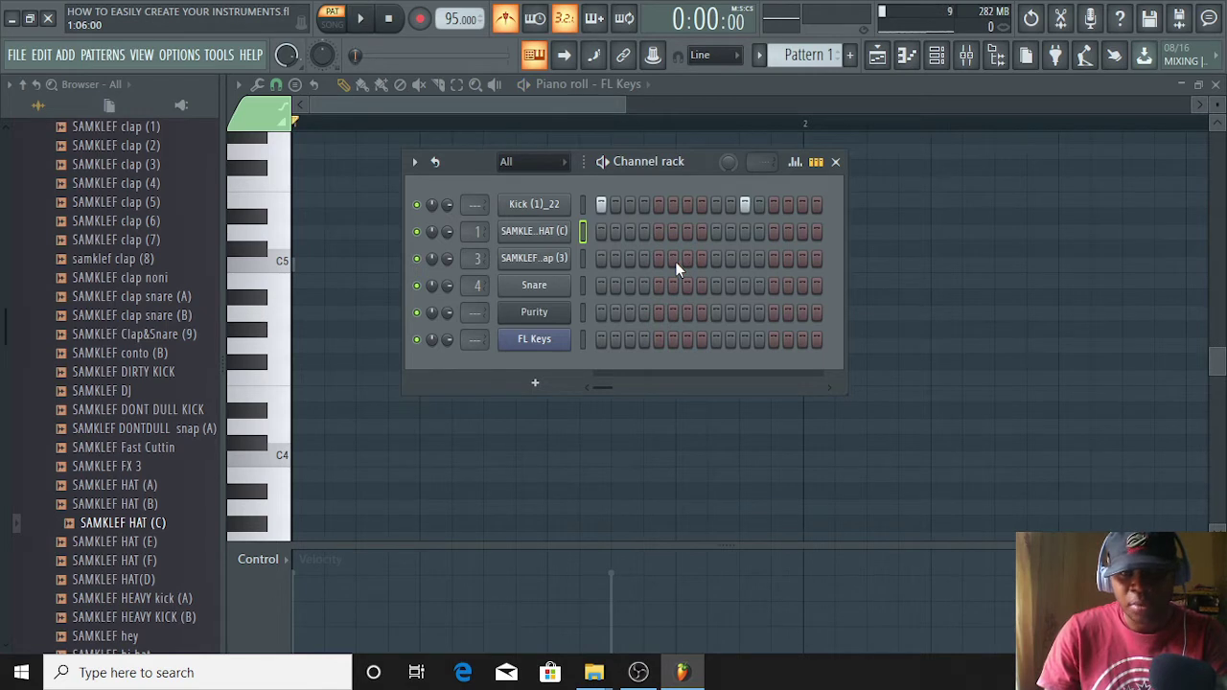
left_click(674, 259)
key("space")
key("space")
left_click(673, 259)
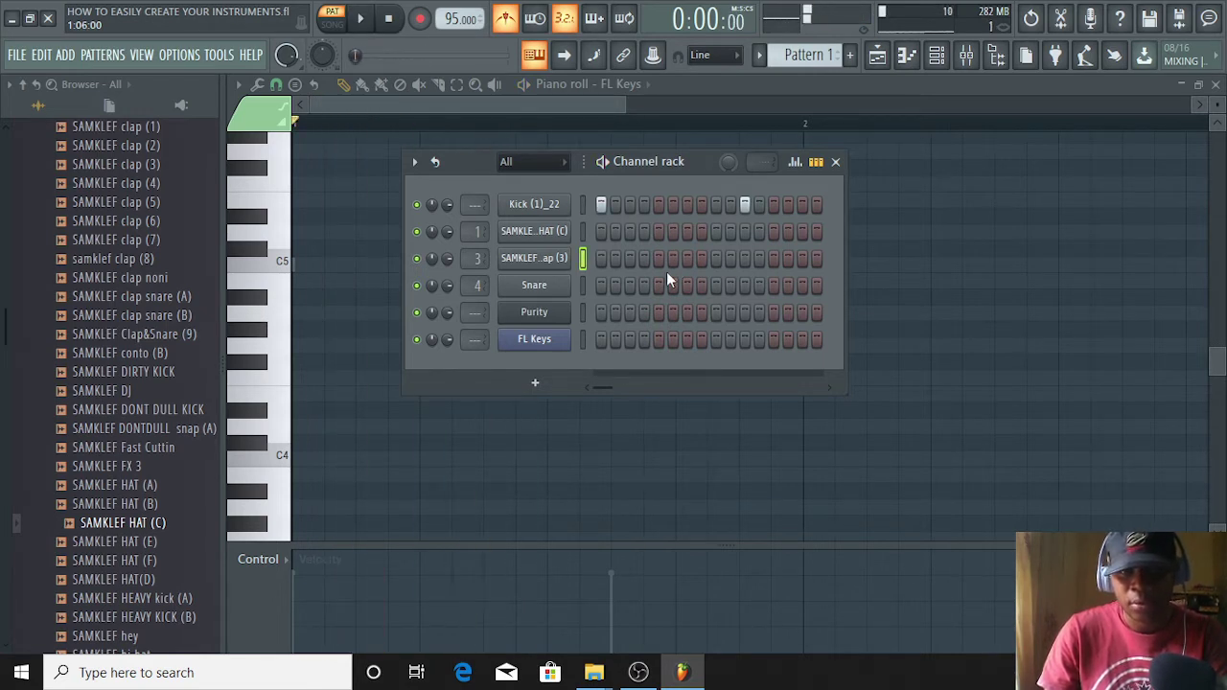
- Place a clap hit on step 5 of the SAMKLEF clap (3) row and preview it against the kick
left_click(658, 258)
key("space")
key("space")
key("space")
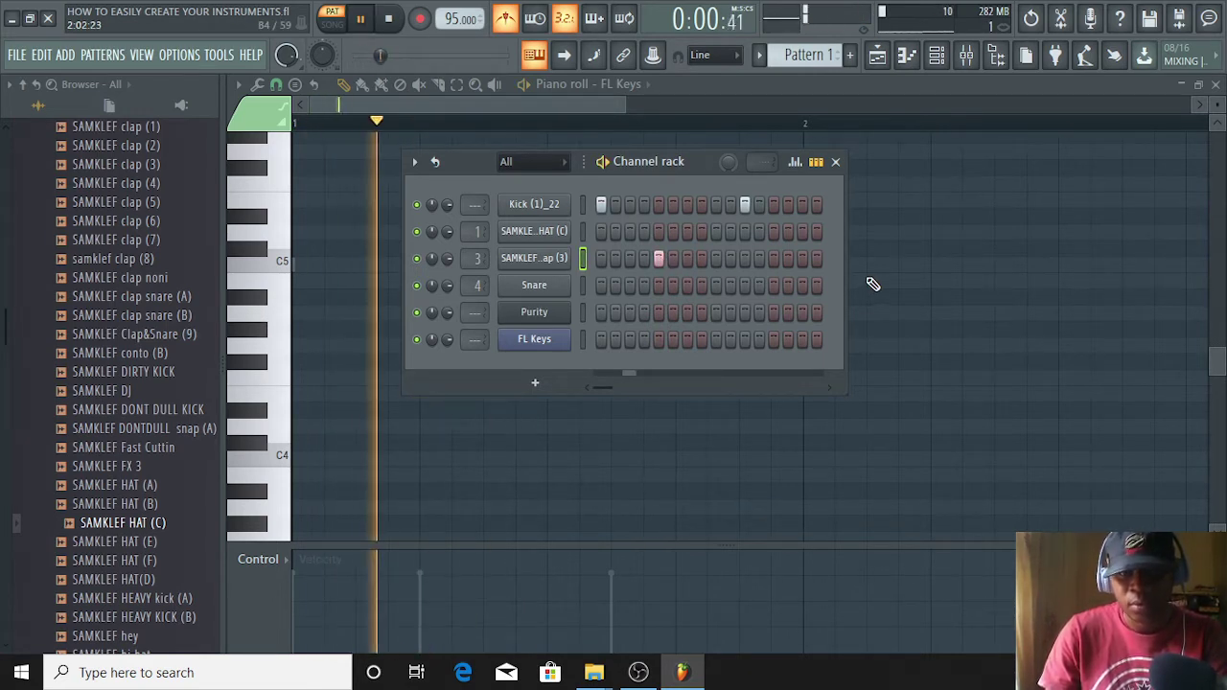
key("space")
key("space")
- Add clap hits on steps 8 and 13 of the SAMKLEF clap (3) row, listening to the loop
left_click(703, 260)
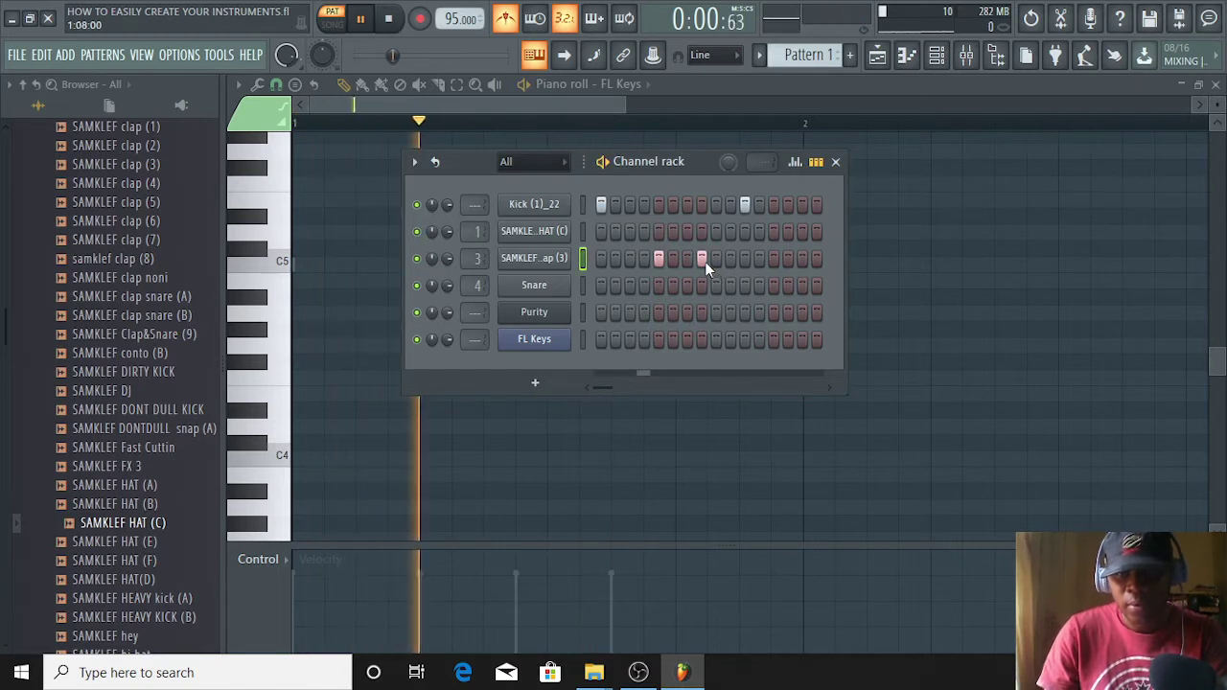
left_click(788, 260)
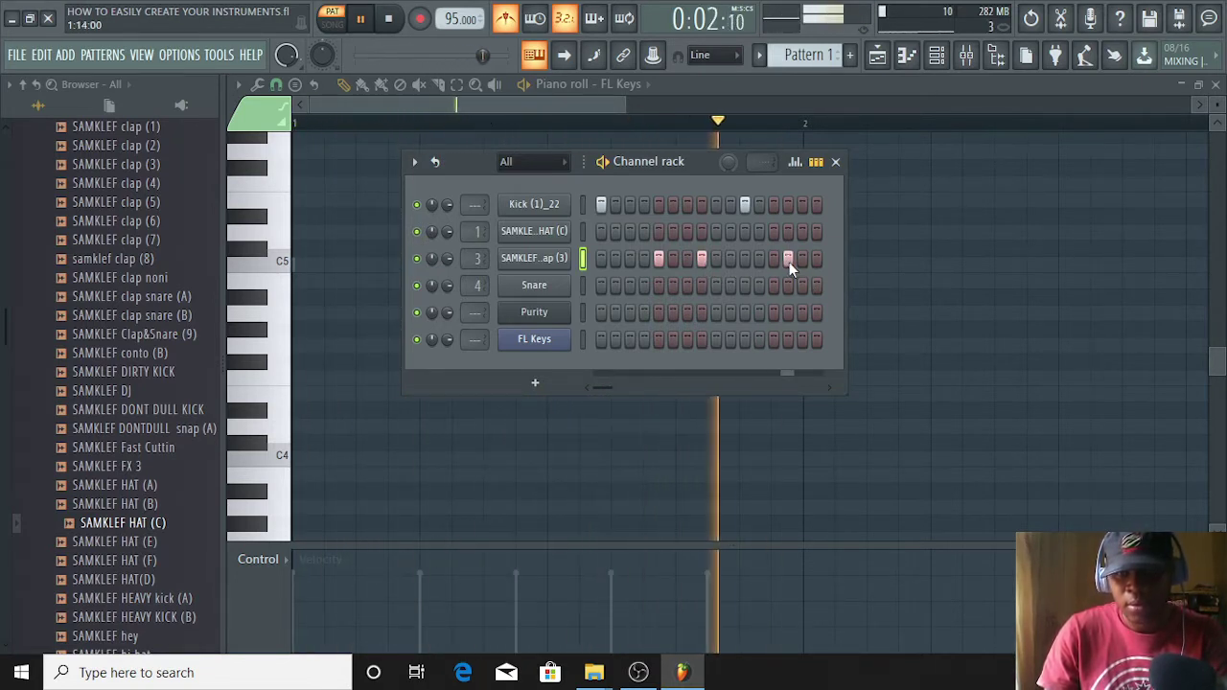
left_click(788, 260)
left_click(774, 260)
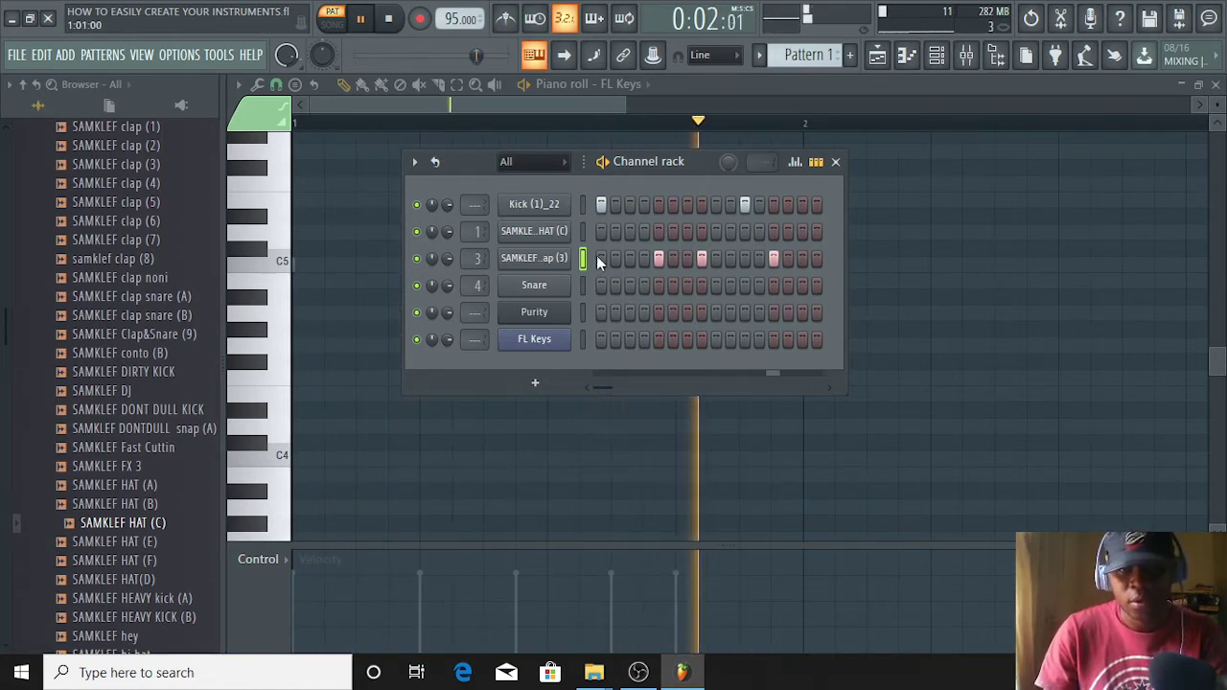
key("space")
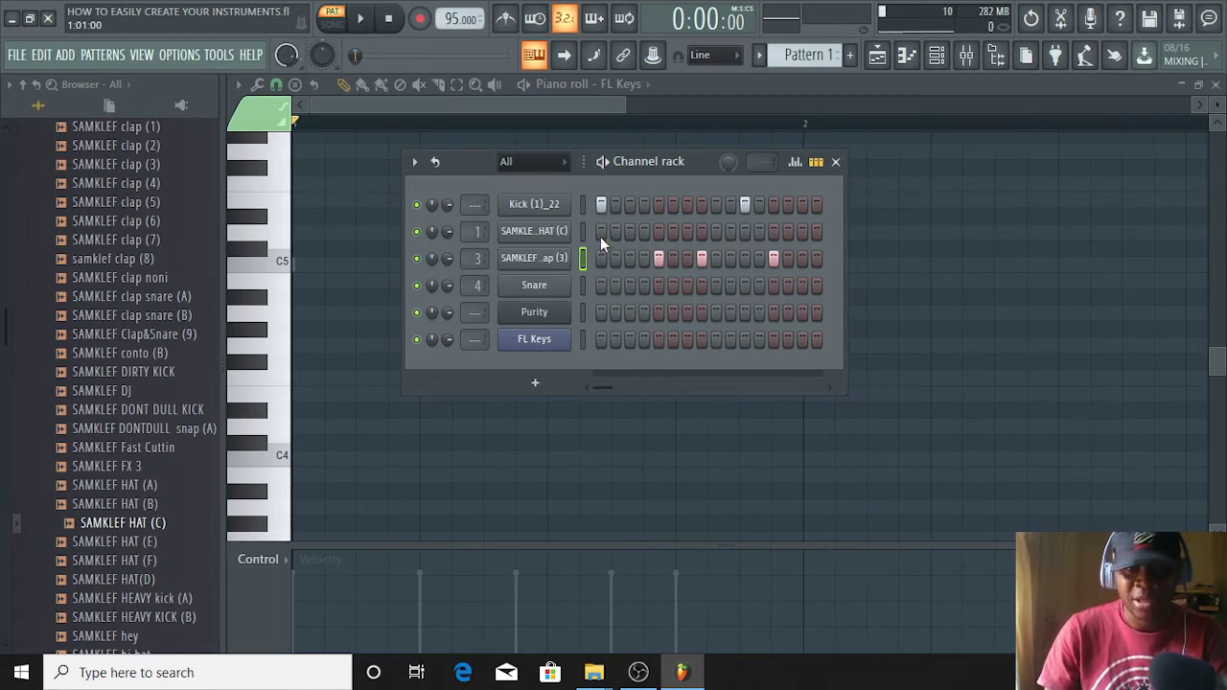
- Fill all 16 steps of the SAMKLEF HAT (C) row with hits and play the pattern
key("space")
key("space")
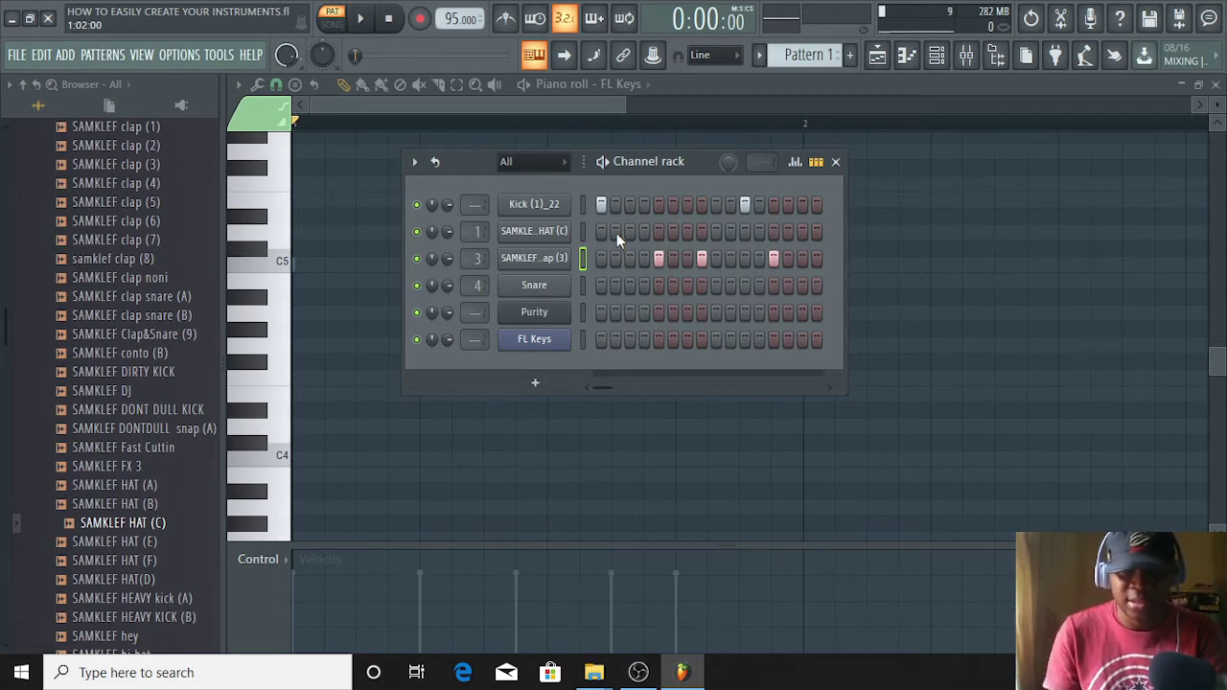
left_click_drag(601, 231, 857, 252)
key("space")
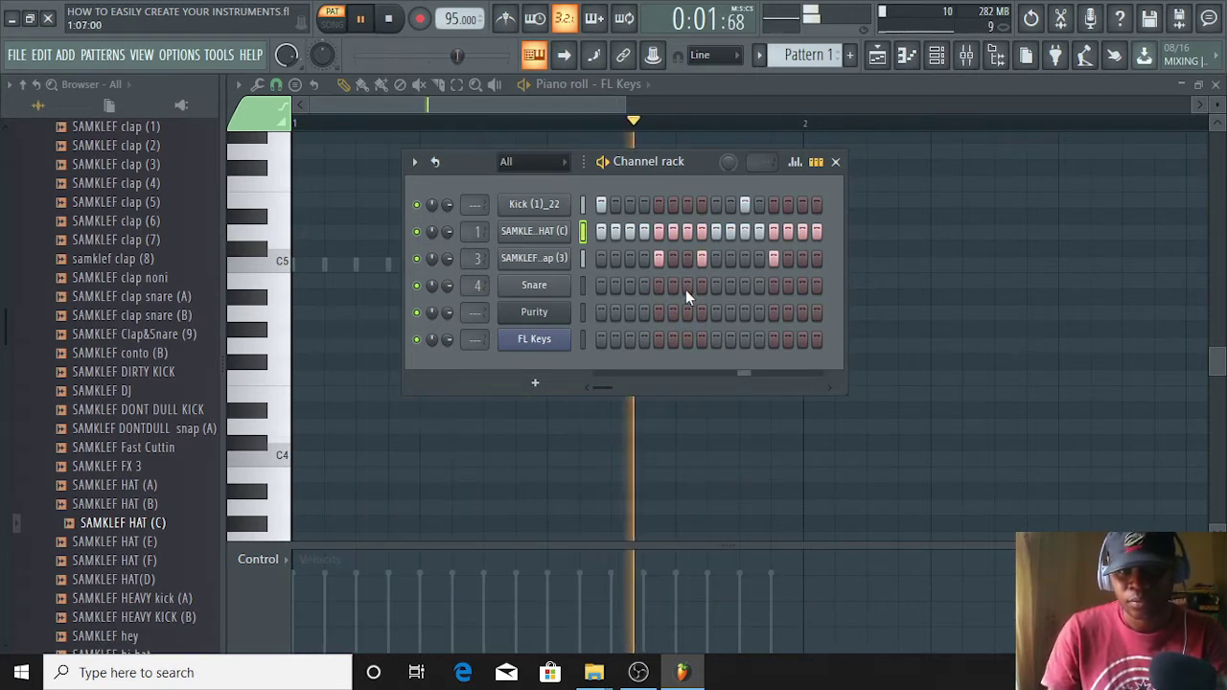
- Look through the samples in the SAMKLEF AFRO BEAT KITZ folder and collapse it
scroll(113, 443, "down", 10)
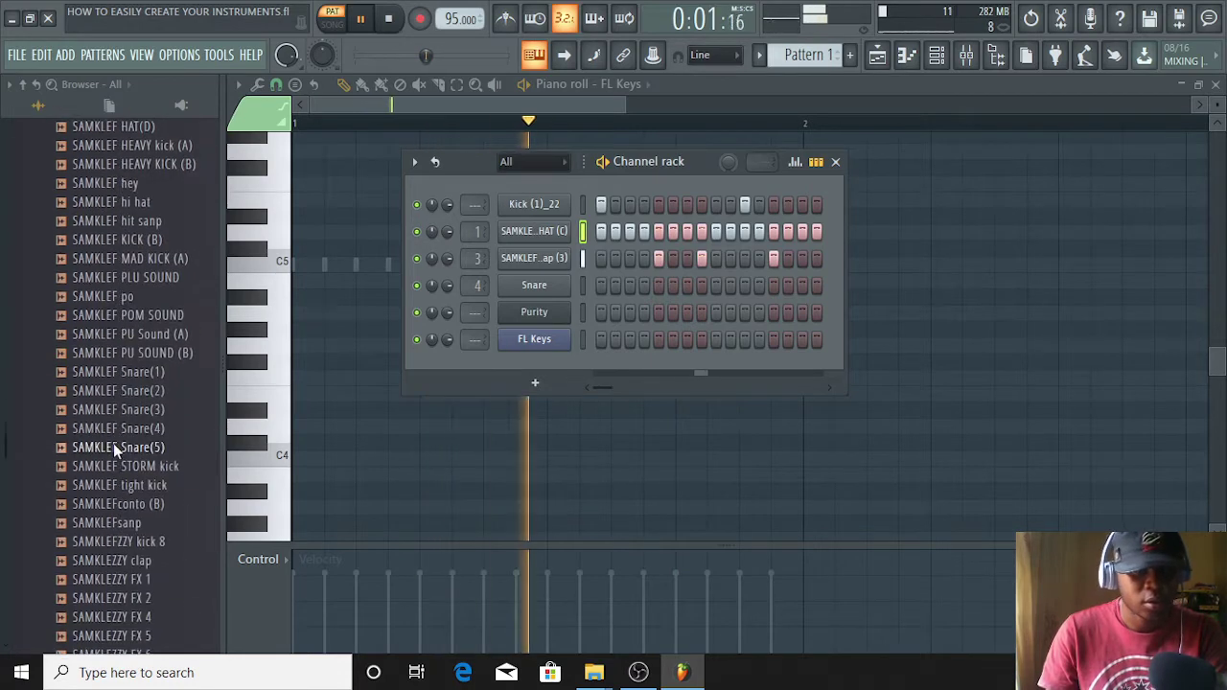
scroll(115, 448, "down", 3)
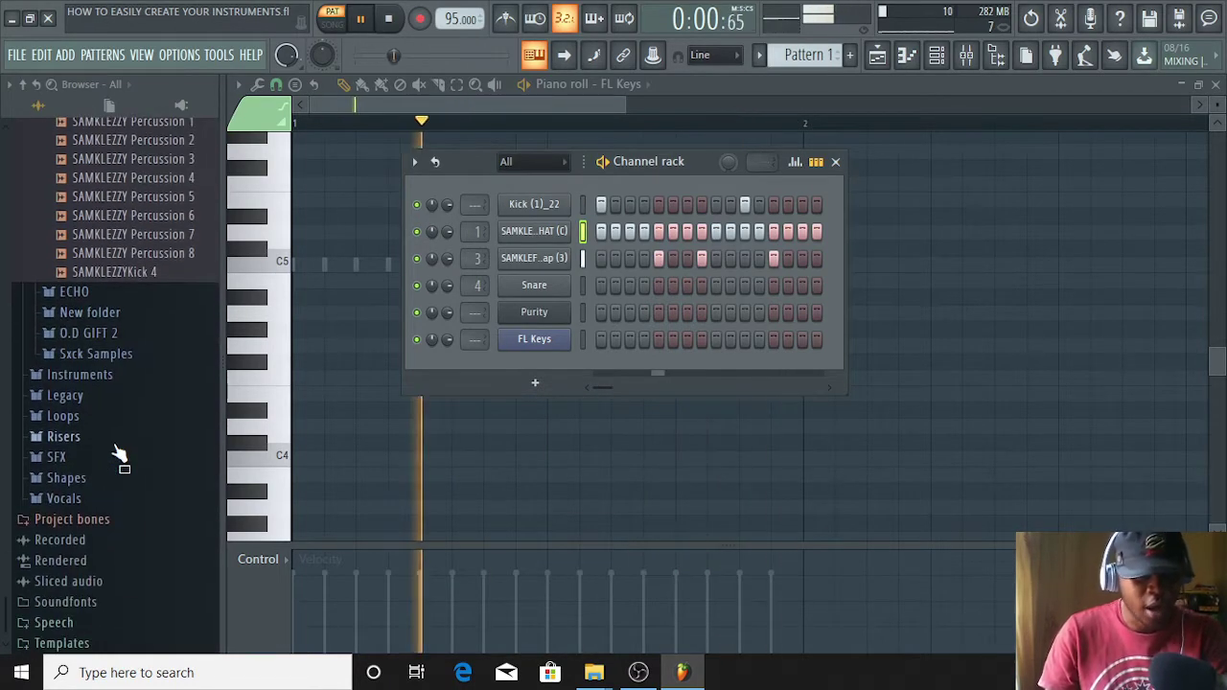
key("space")
scroll(113, 445, "up", 12)
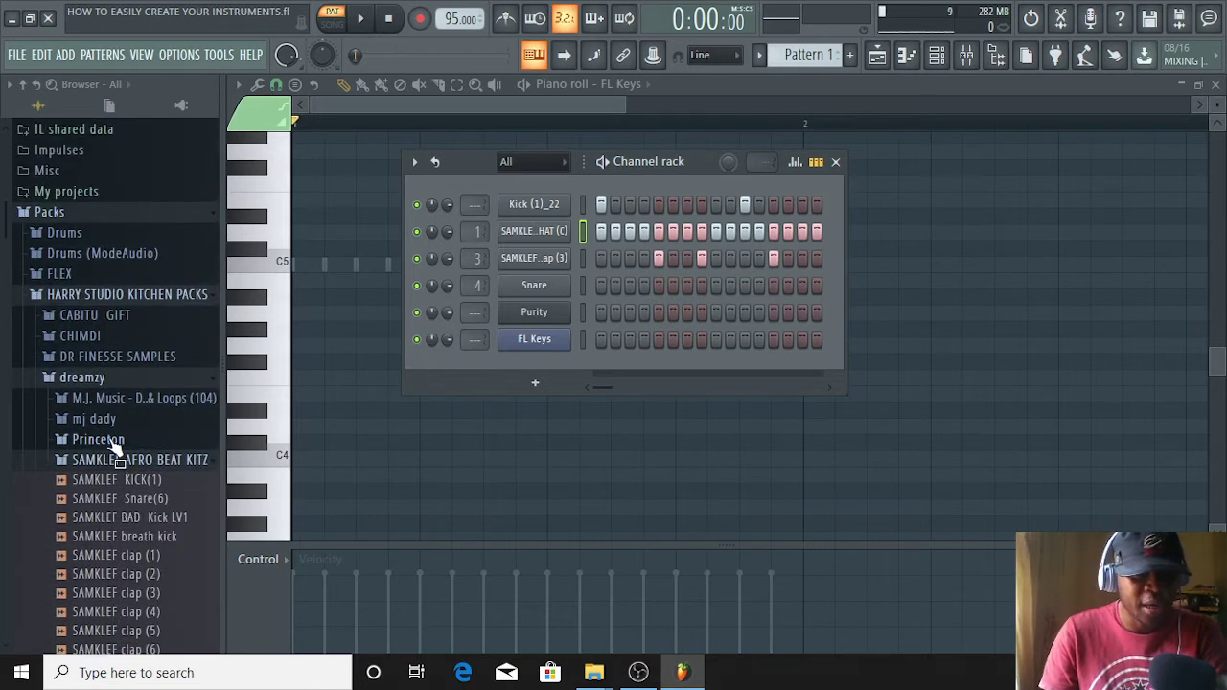
scroll(109, 438, "up", 4)
scroll(108, 438, "down", 4)
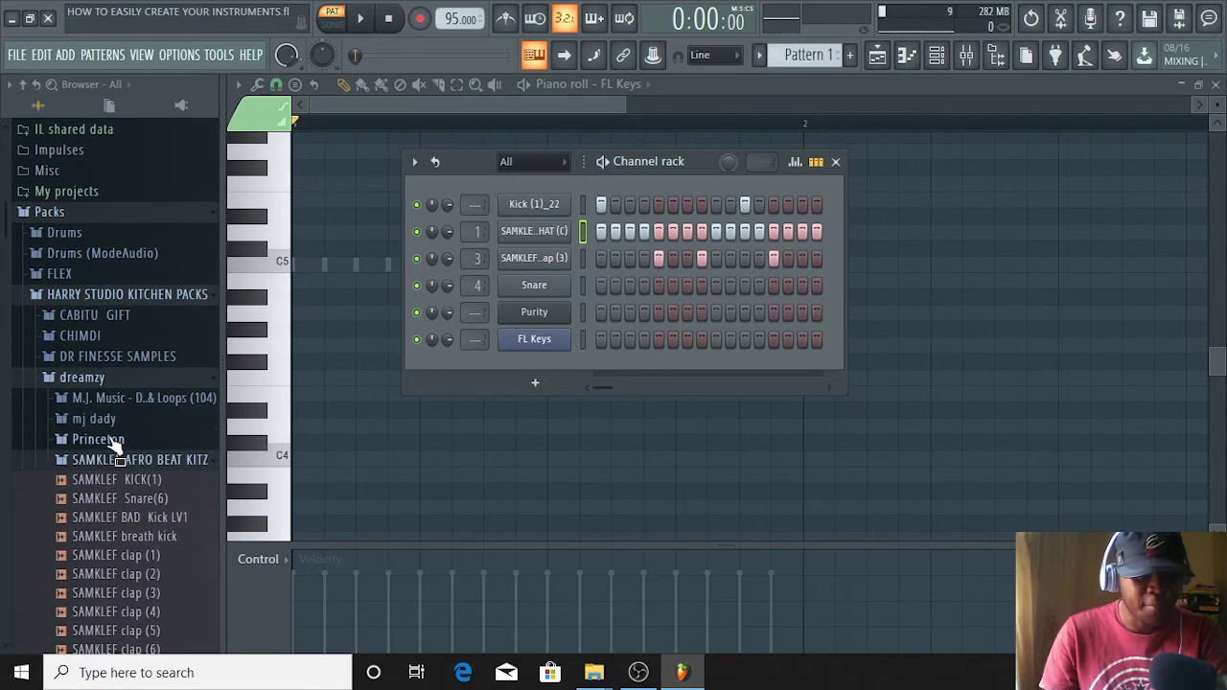
left_click(107, 460)
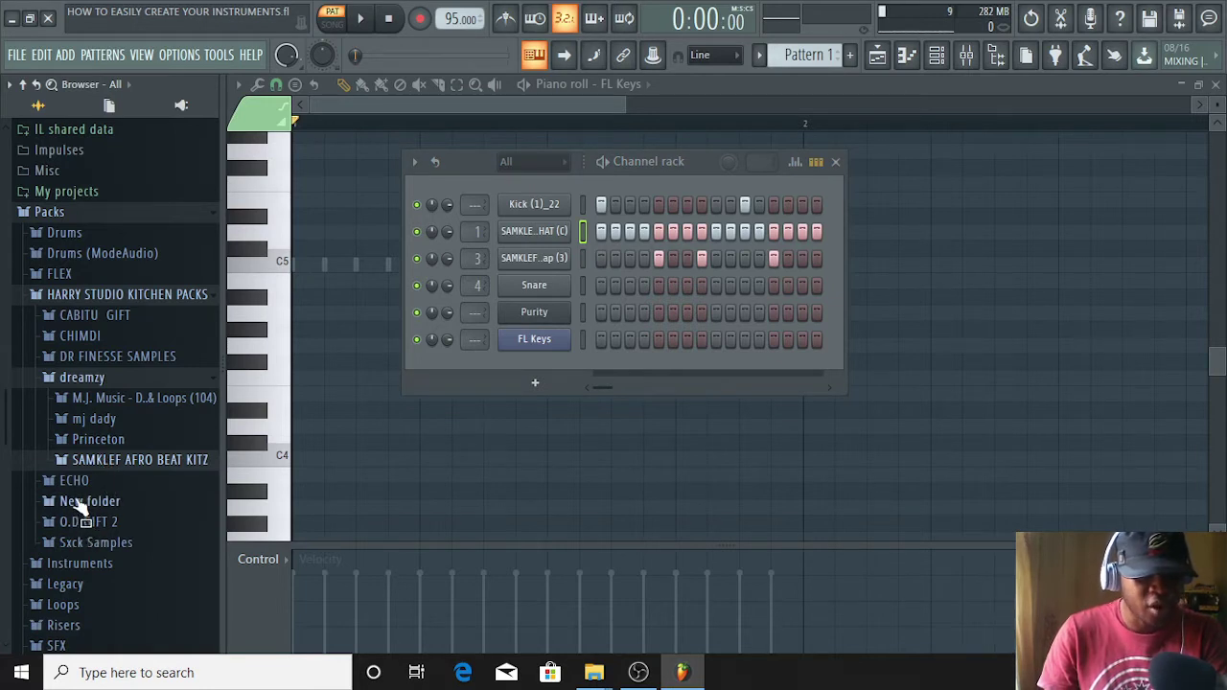
- Audition [ACD] - SnapBacks&Tattoos_2 from the CHIMDI pack and insert it as a new channel below the clap
left_click(117, 335)
left_click(120, 377)
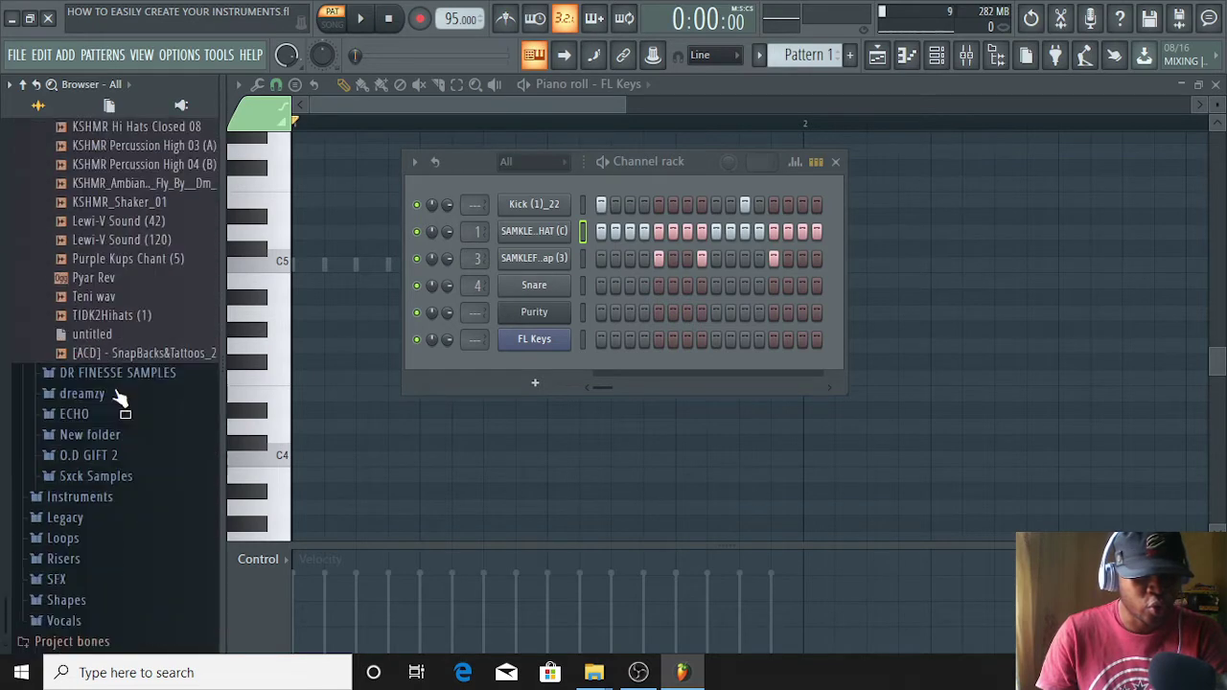
scroll(121, 399, "down", 2)
scroll(121, 386, "up", 2)
left_click(107, 329)
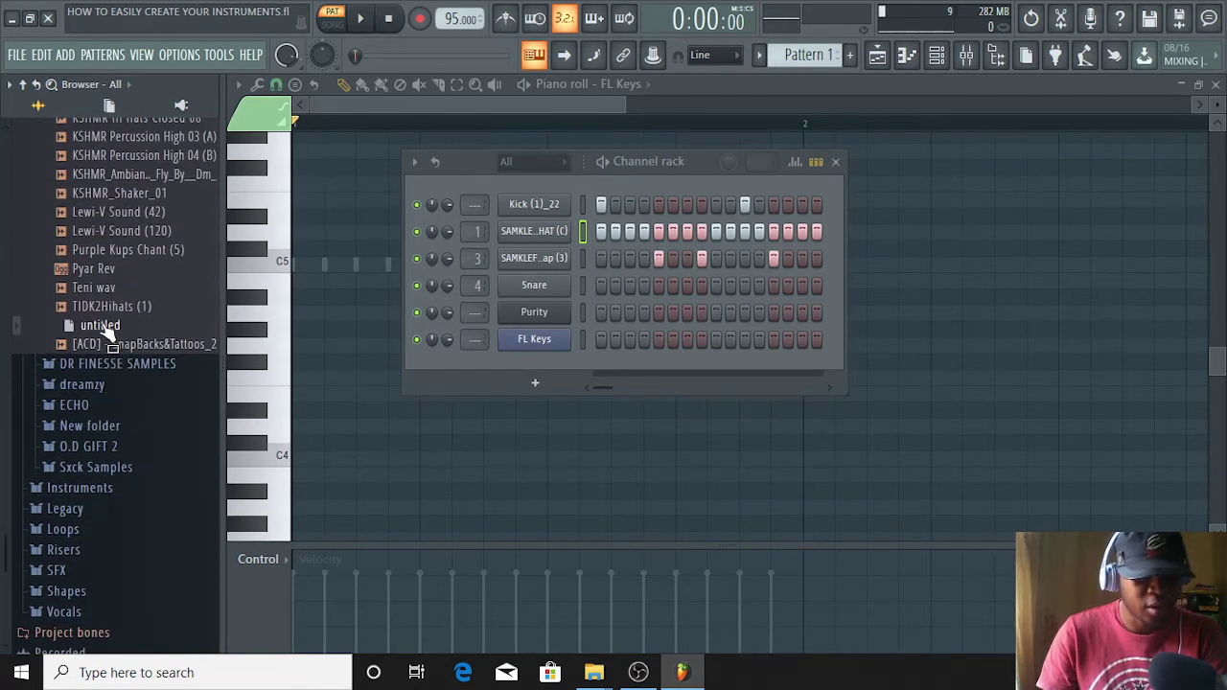
left_click(103, 343)
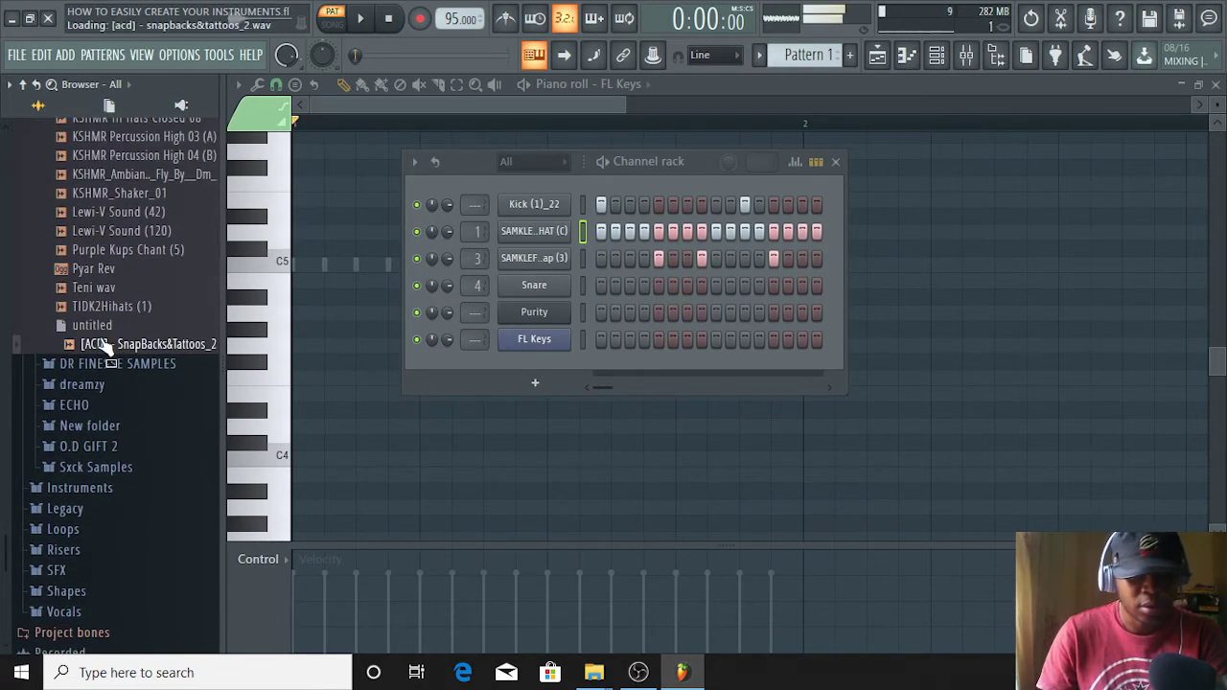
left_click_drag(104, 343, 540, 271)
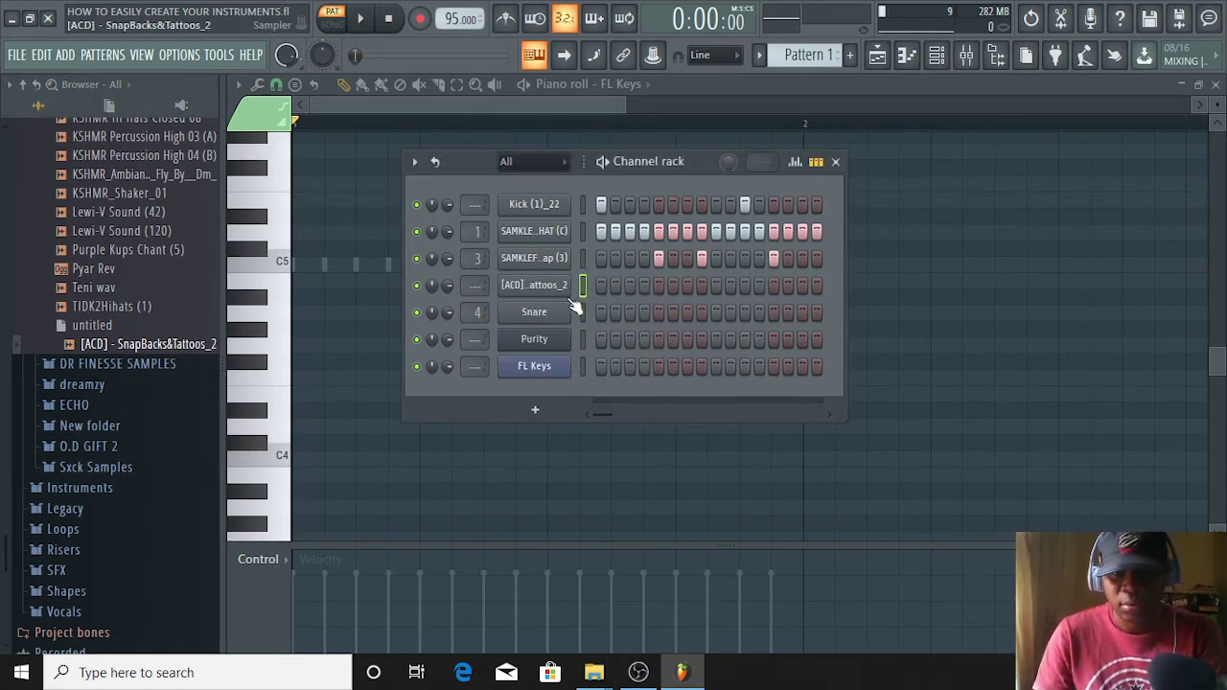
- Place hits on steps 7 and 15 of the [ACD] - SnapBacks&Tattoos_2 row while the loop plays
key("space")
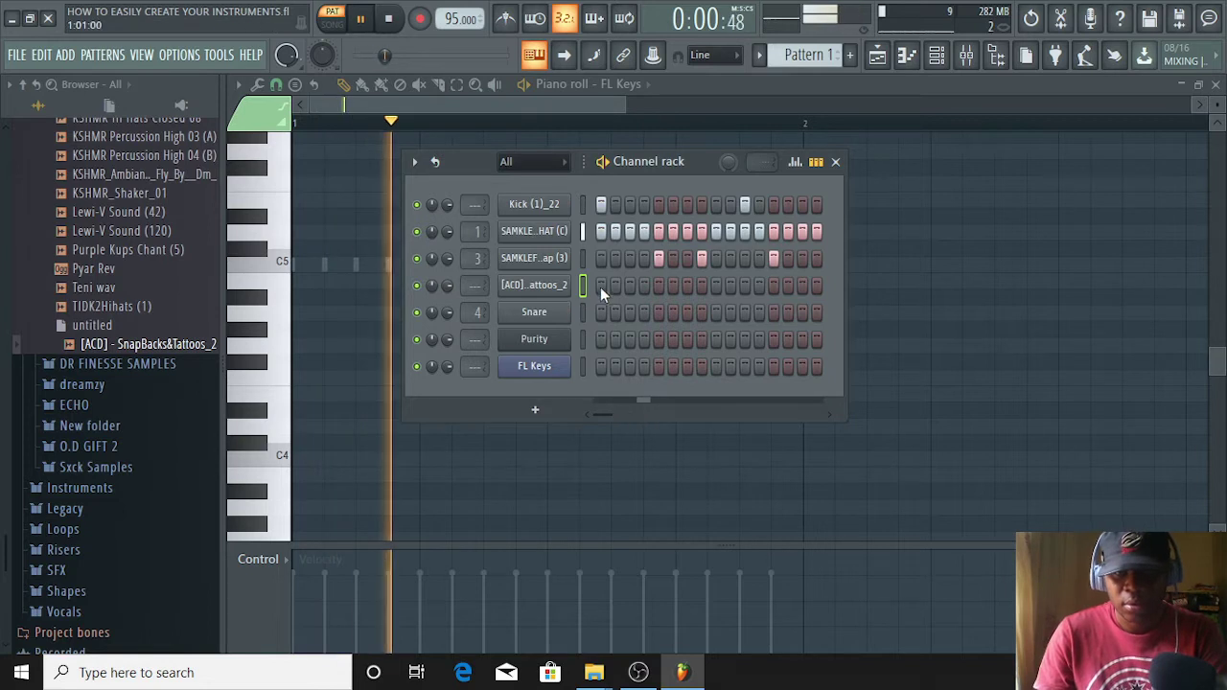
left_click(687, 285)
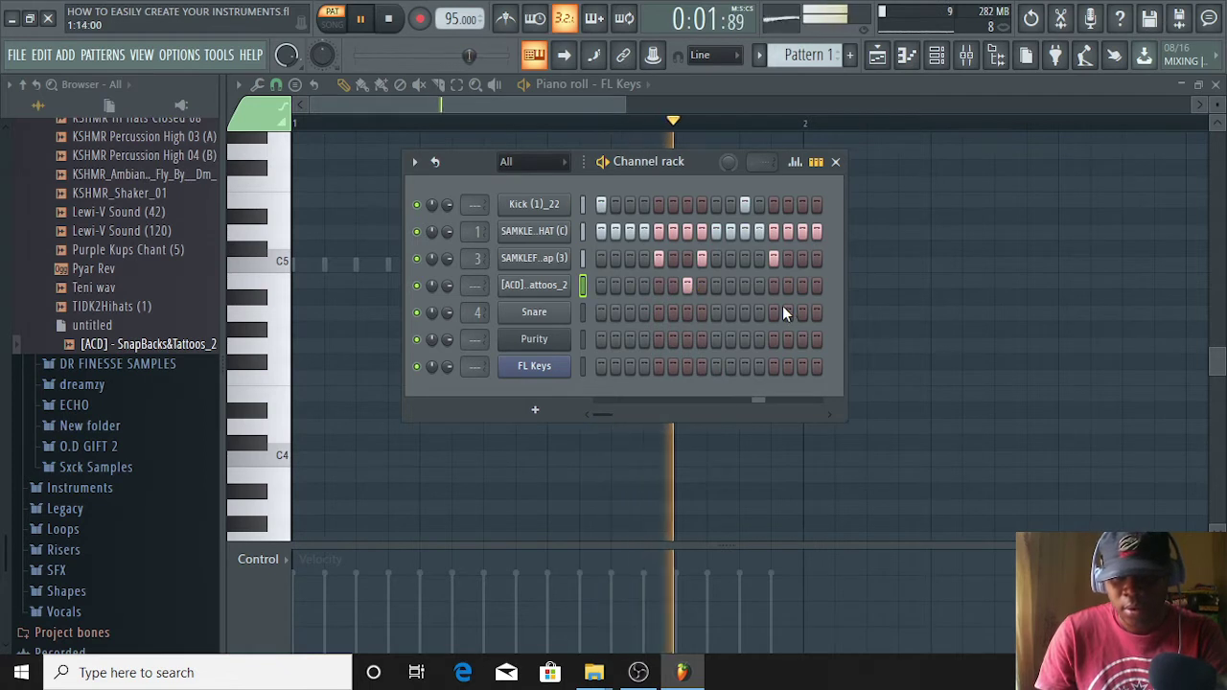
left_click(801, 284)
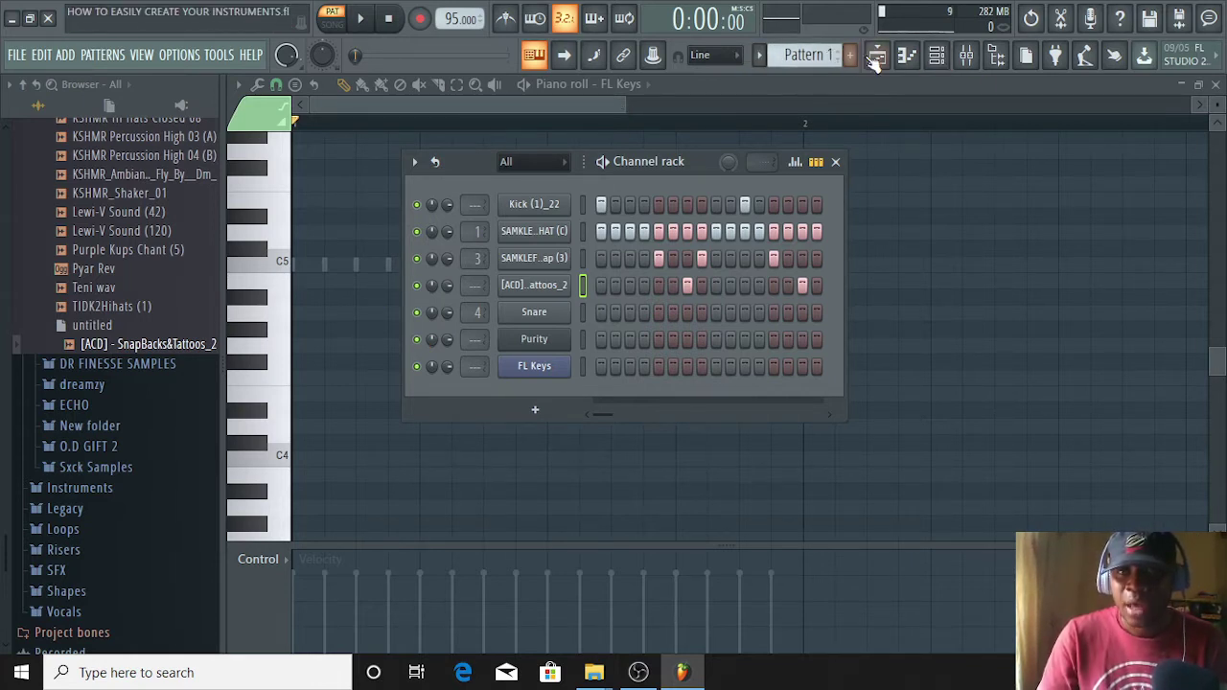
- Place Pattern 1 clips at bars 1 and 2 on Track 1 of the playlist
key("F5")
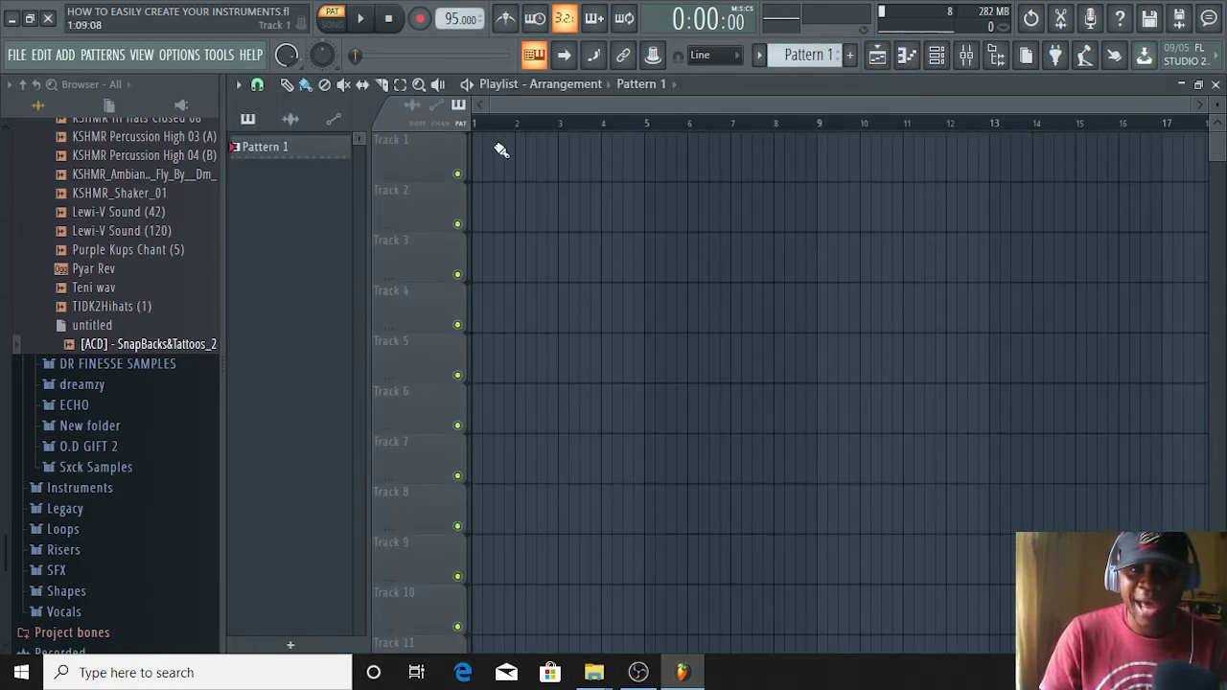
left_click(470, 153)
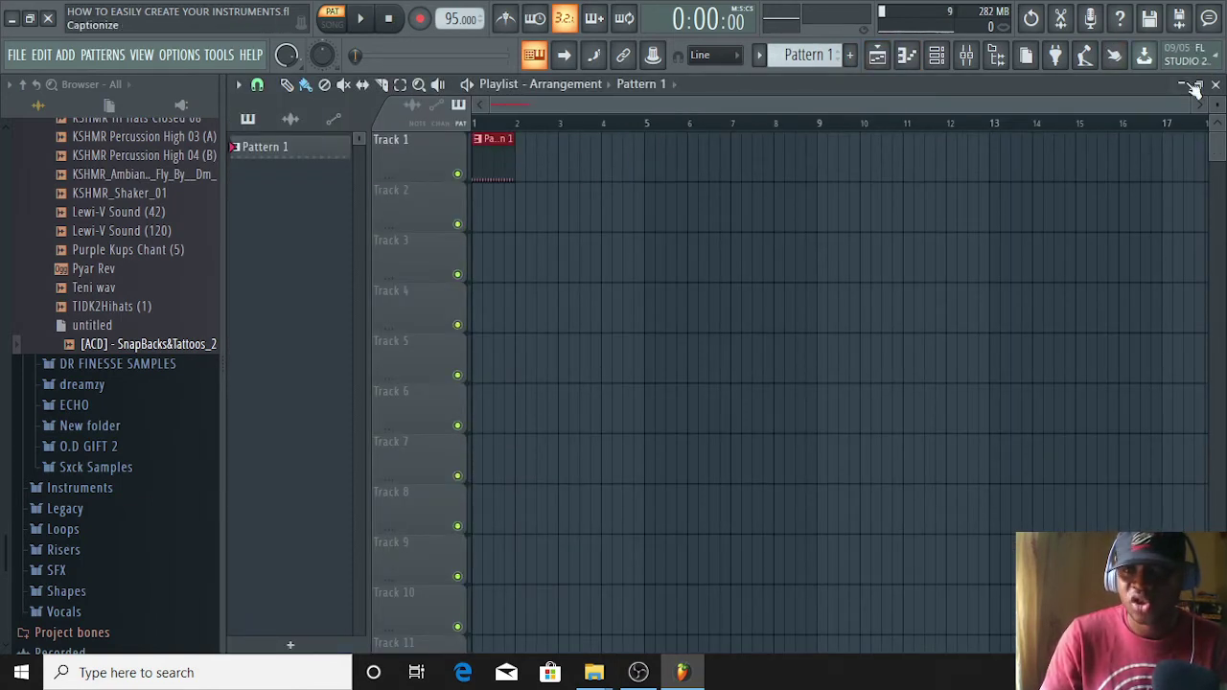
scroll(701, 139, "up", 3)
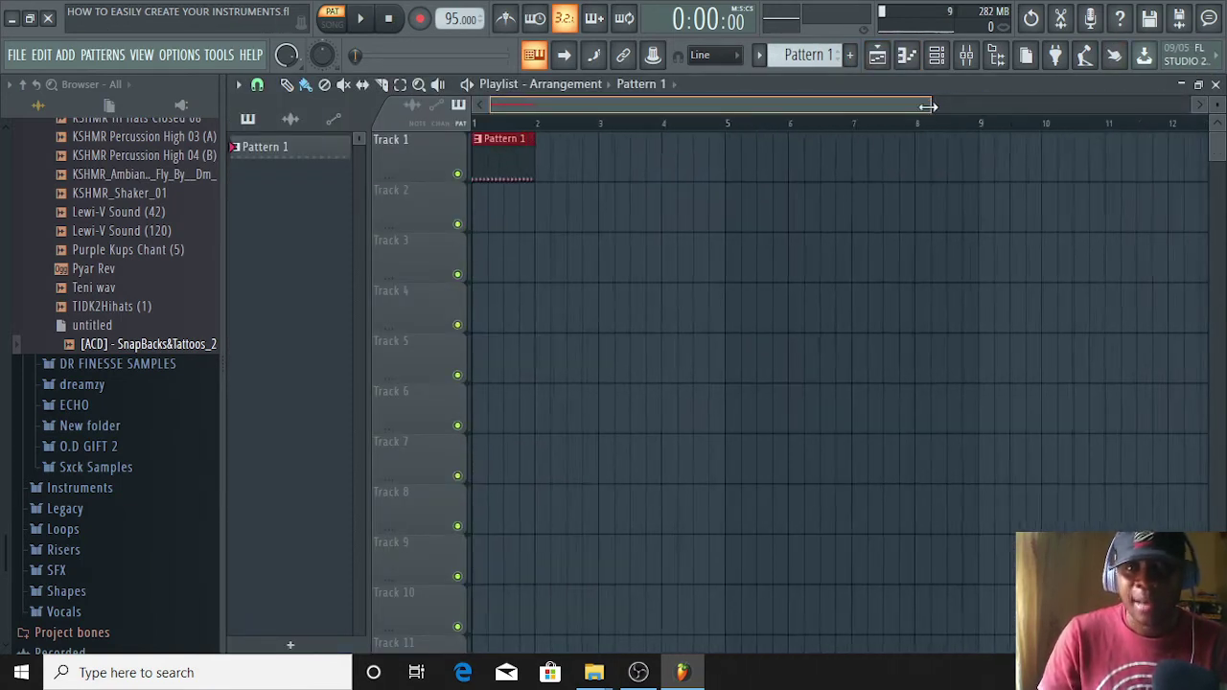
left_click(629, 171)
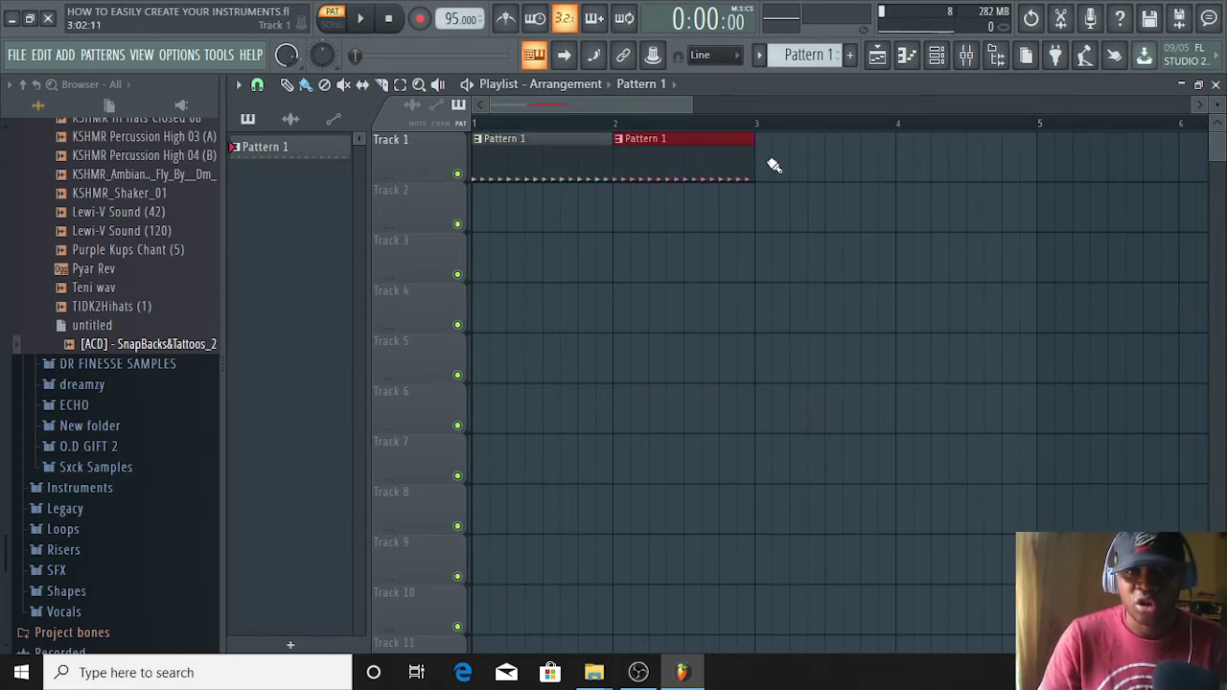
- Place Pattern 1 clips at bars 3 and 4 on Track 1 and switch playback to song mode
left_click(764, 165)
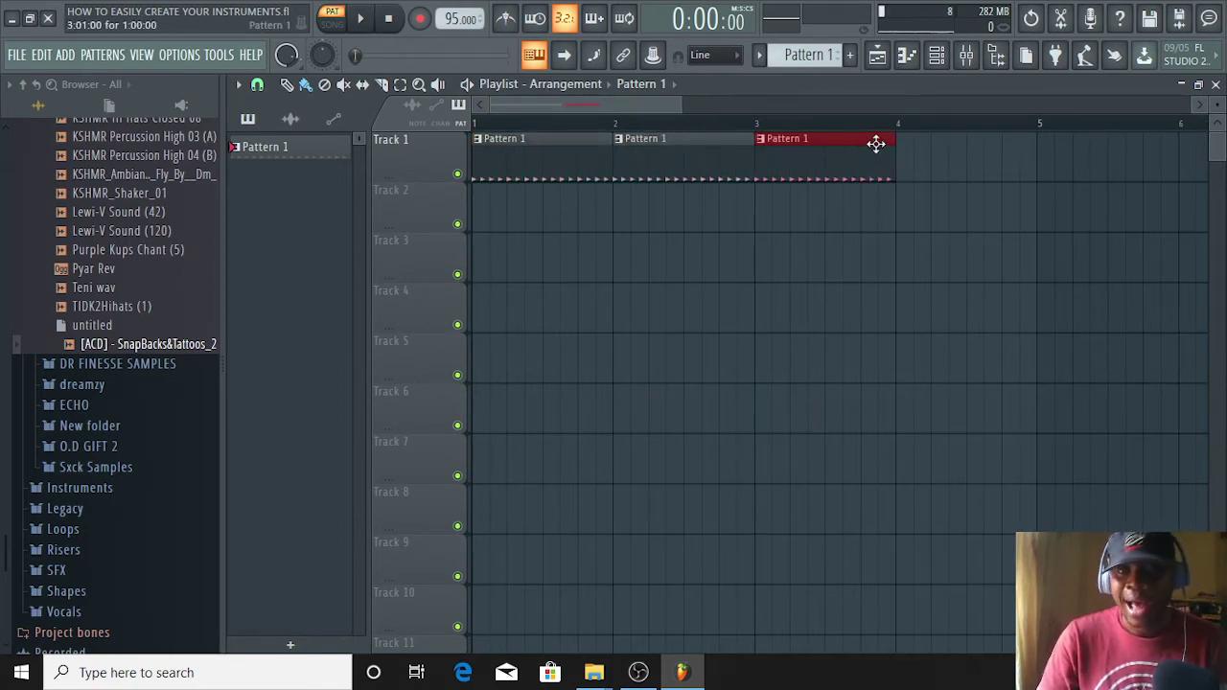
left_click(901, 153)
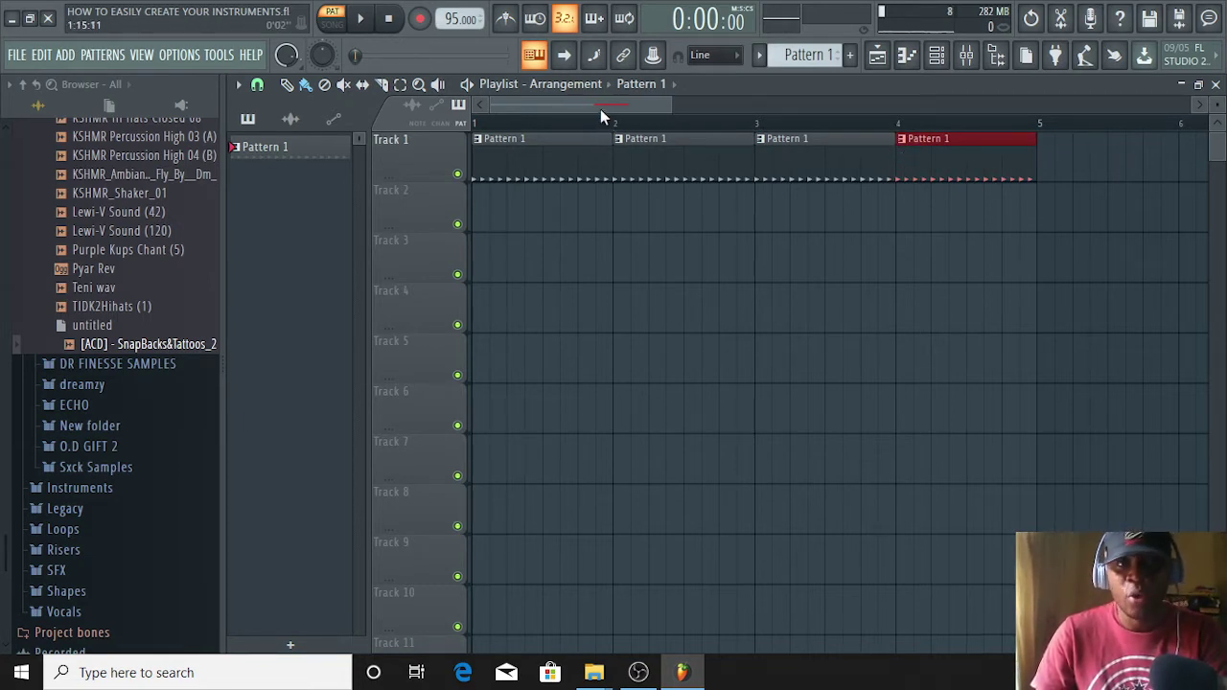
left_click_drag(600, 108, 515, 108)
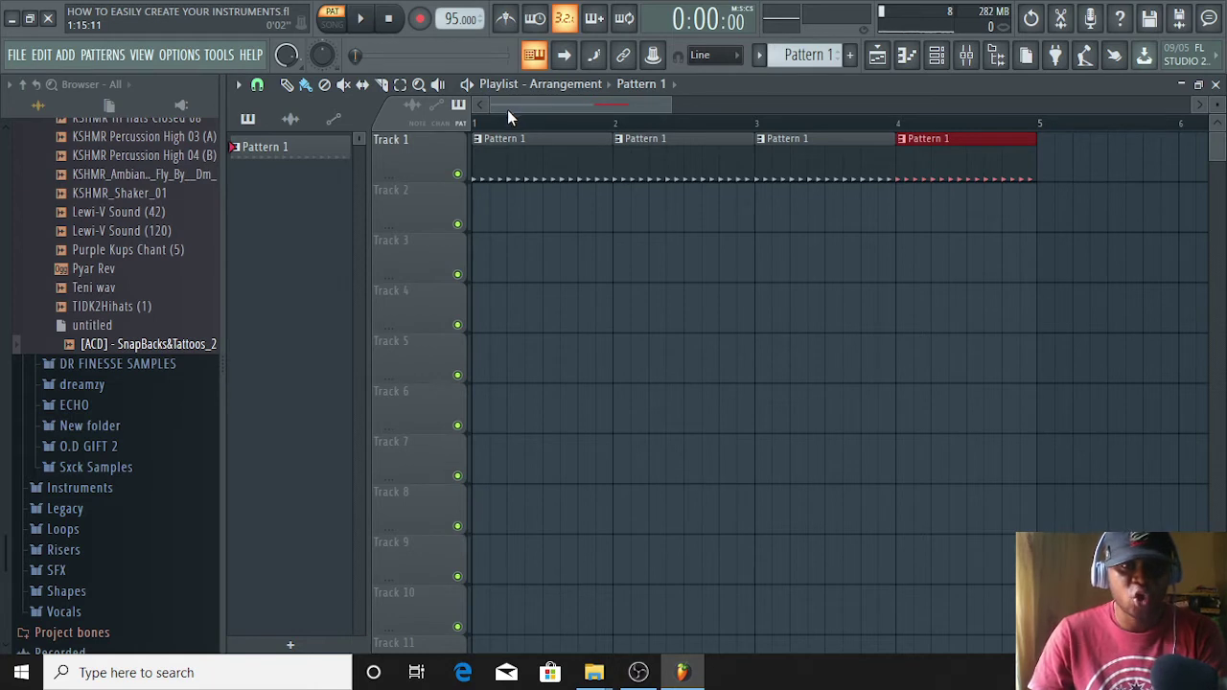
left_click(332, 26)
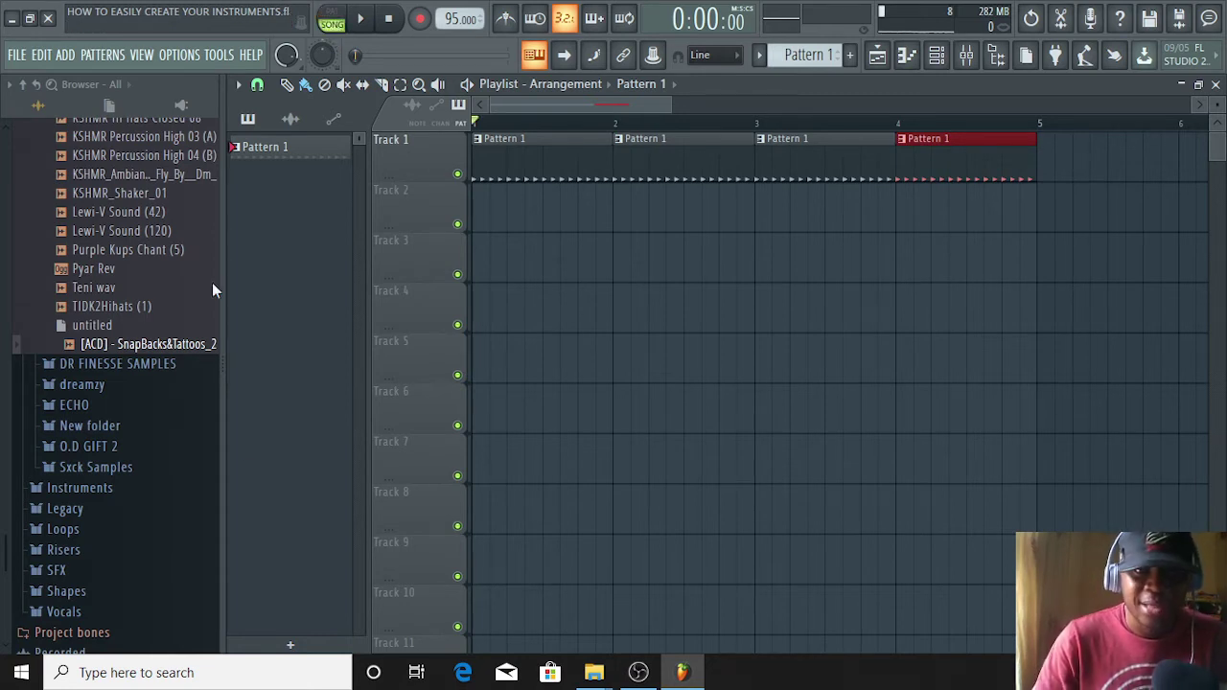
- Select Pattern 2 and place a clip of it at bar 1 on Track 2 of the playlist
scroll(819, 57, "up", 1)
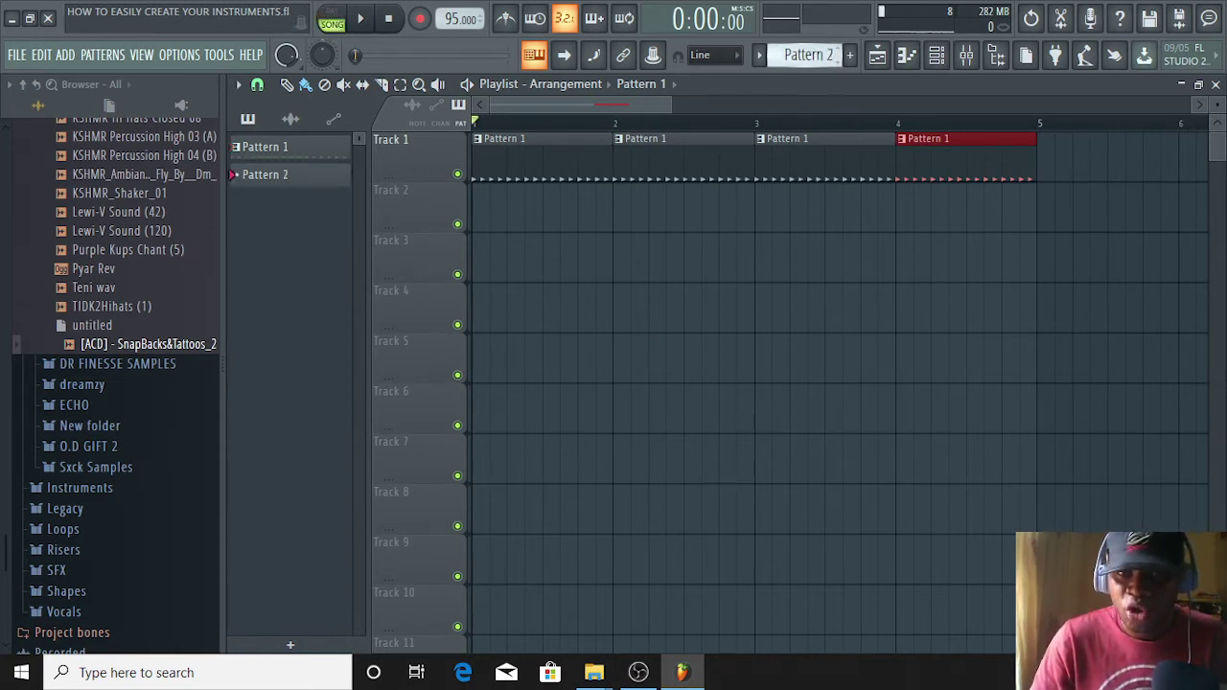
left_click(525, 218)
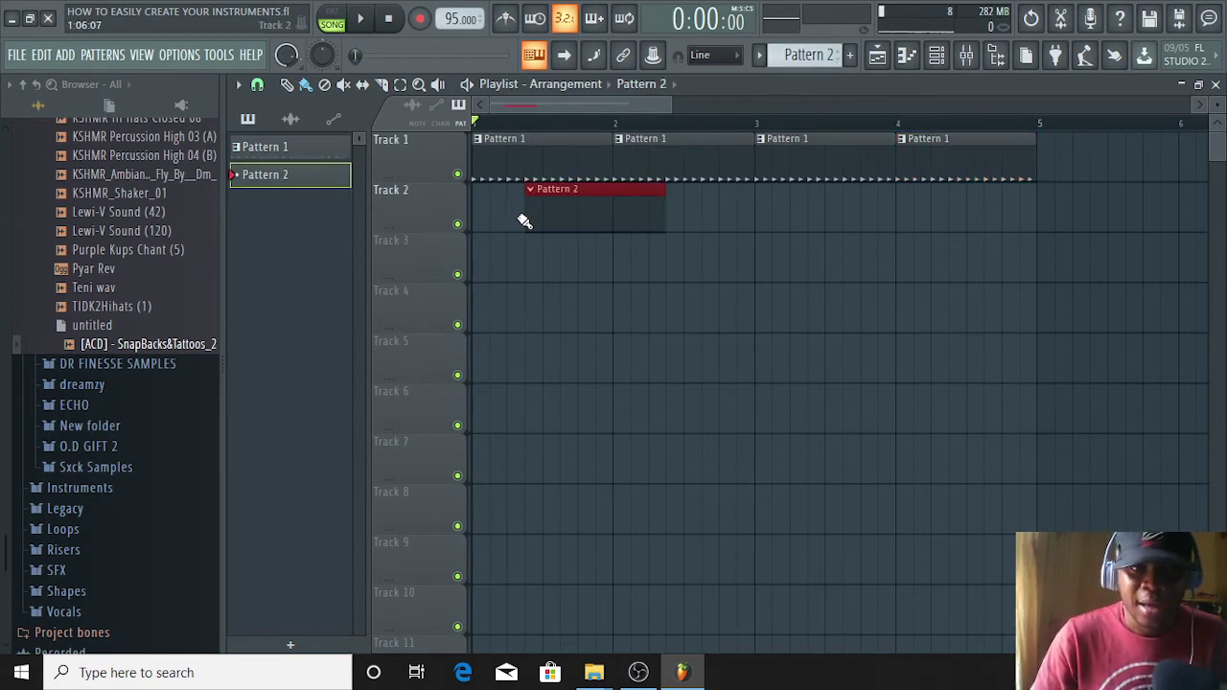
left_click_drag(569, 208, 507, 200)
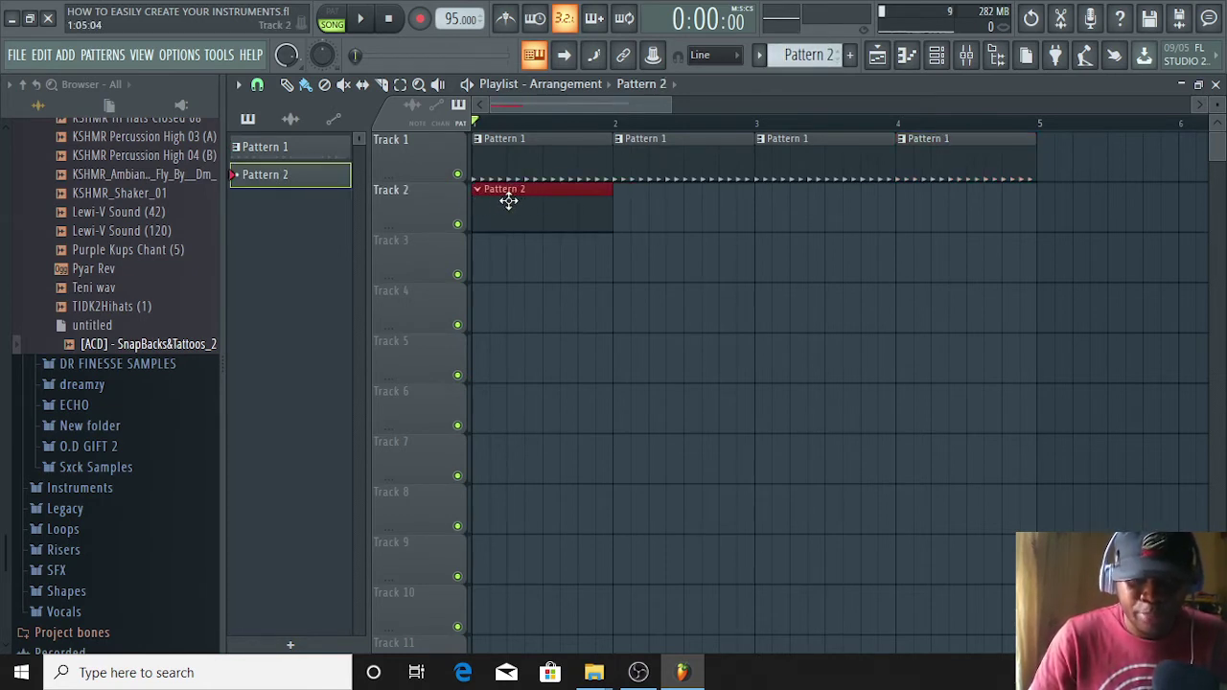
right_click(501, 197)
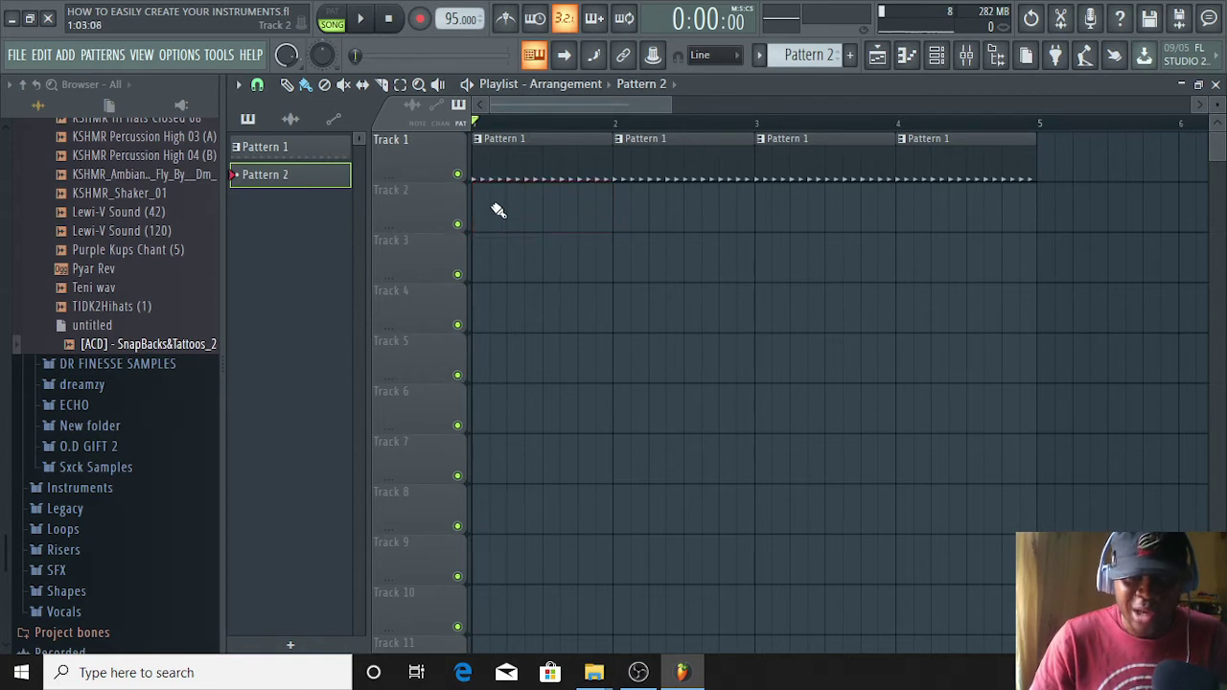
left_click(499, 208)
left_click_drag(536, 208, 514, 206)
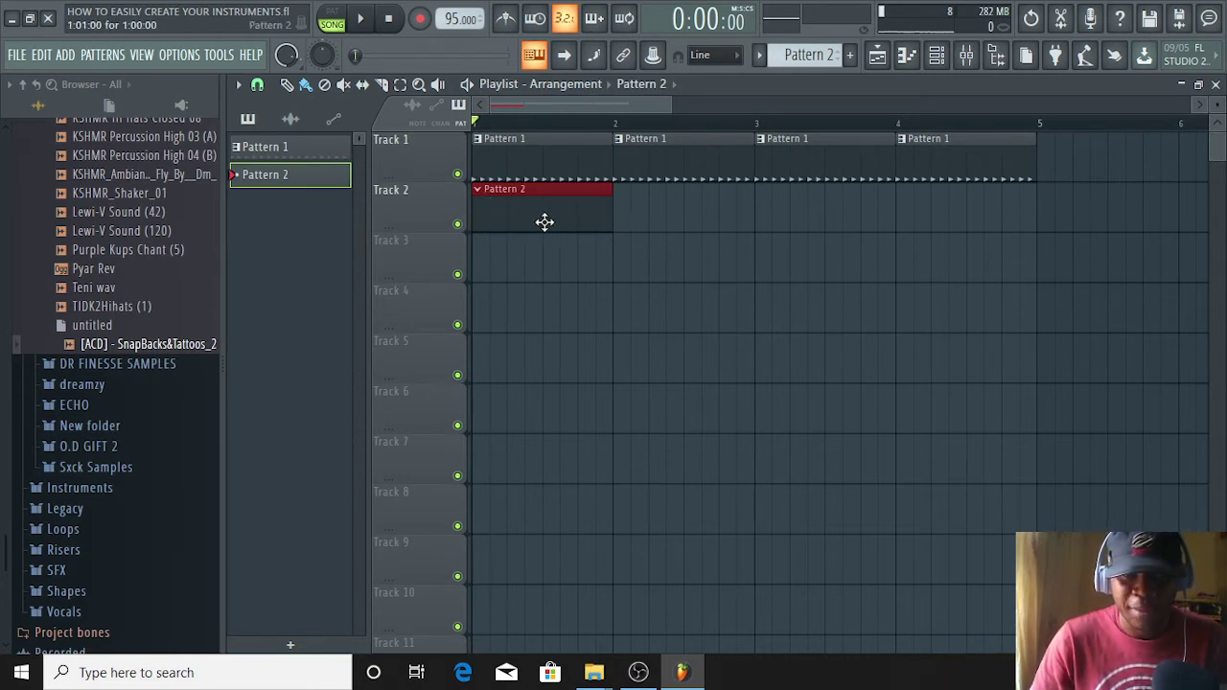
- Show the channel rack for Pattern 2 and listen to the drum arrangement
left_click(936, 58)
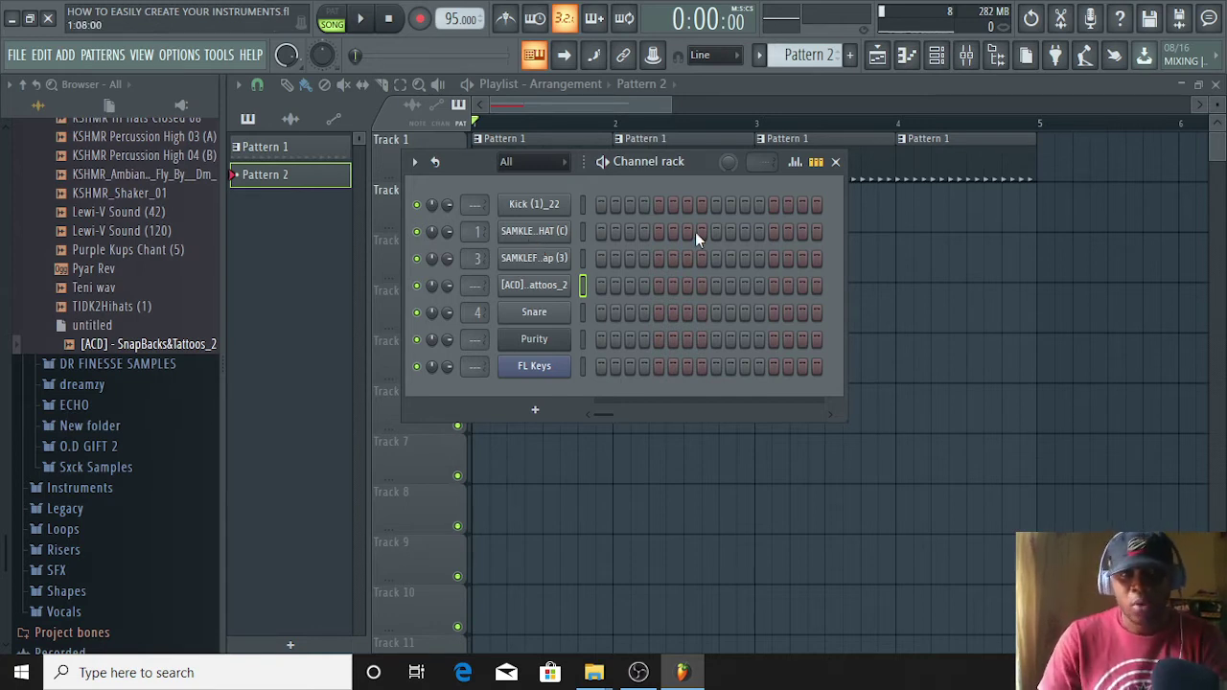
key("space")
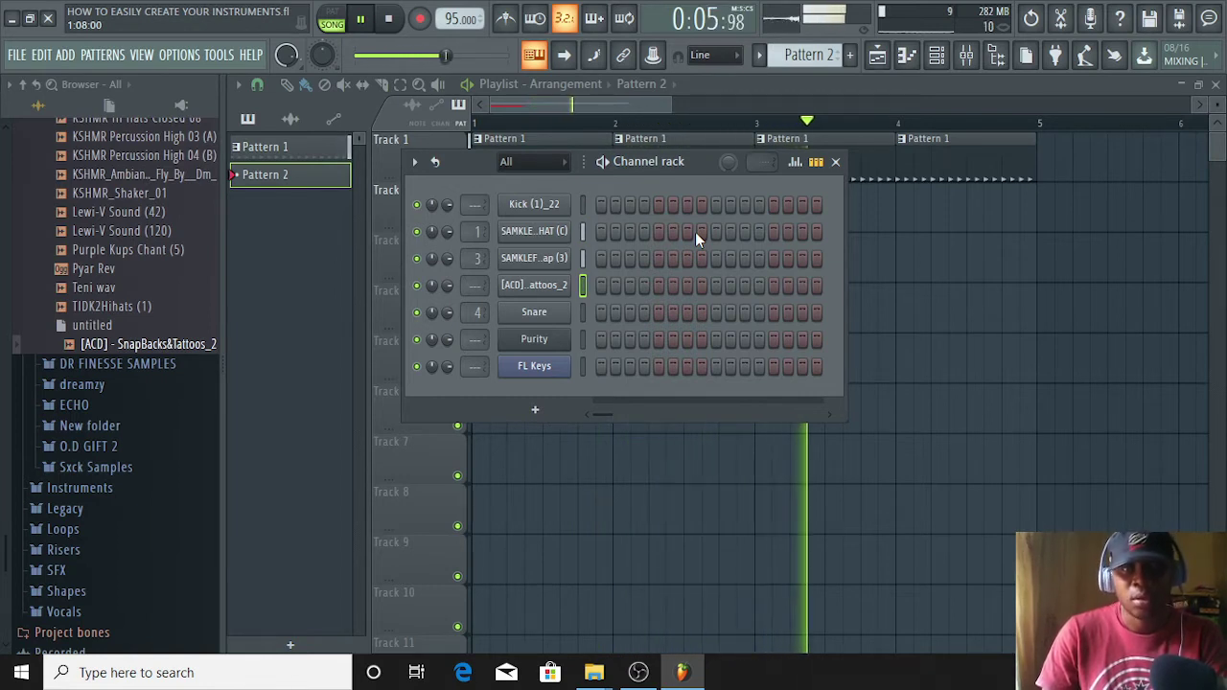
key("space")
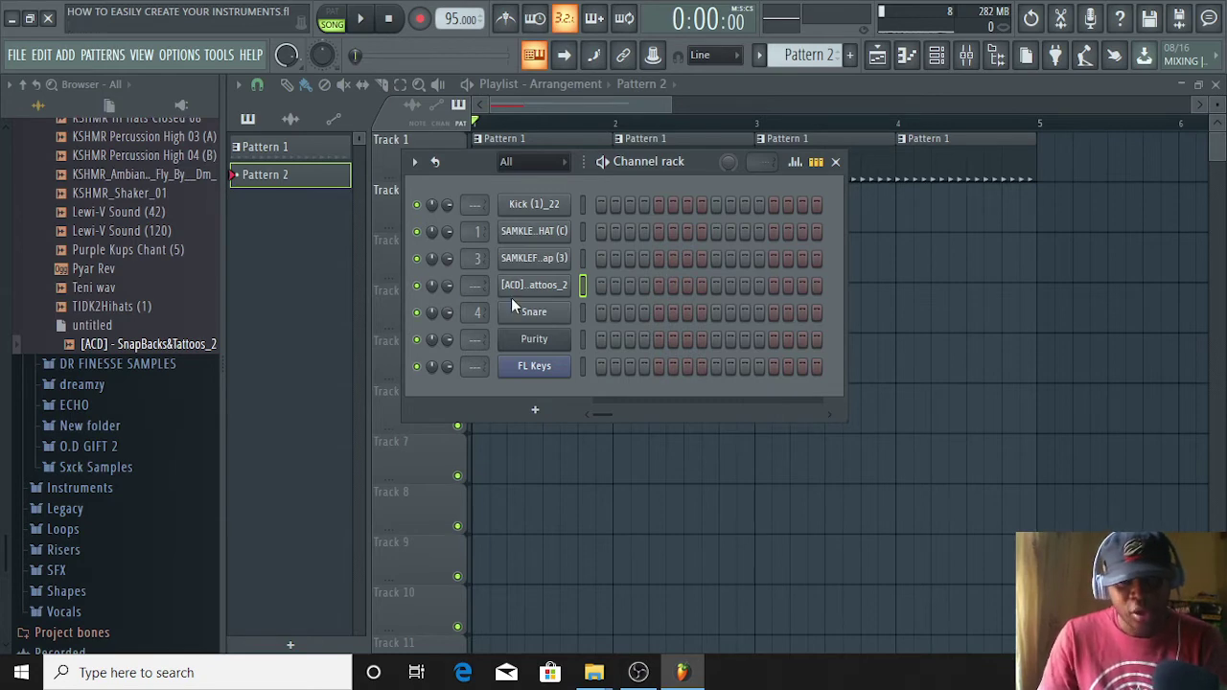
- Open the Purity channel's piano roll and audition the A4 and G4 keys
right_click(538, 342)
left_click(579, 341)
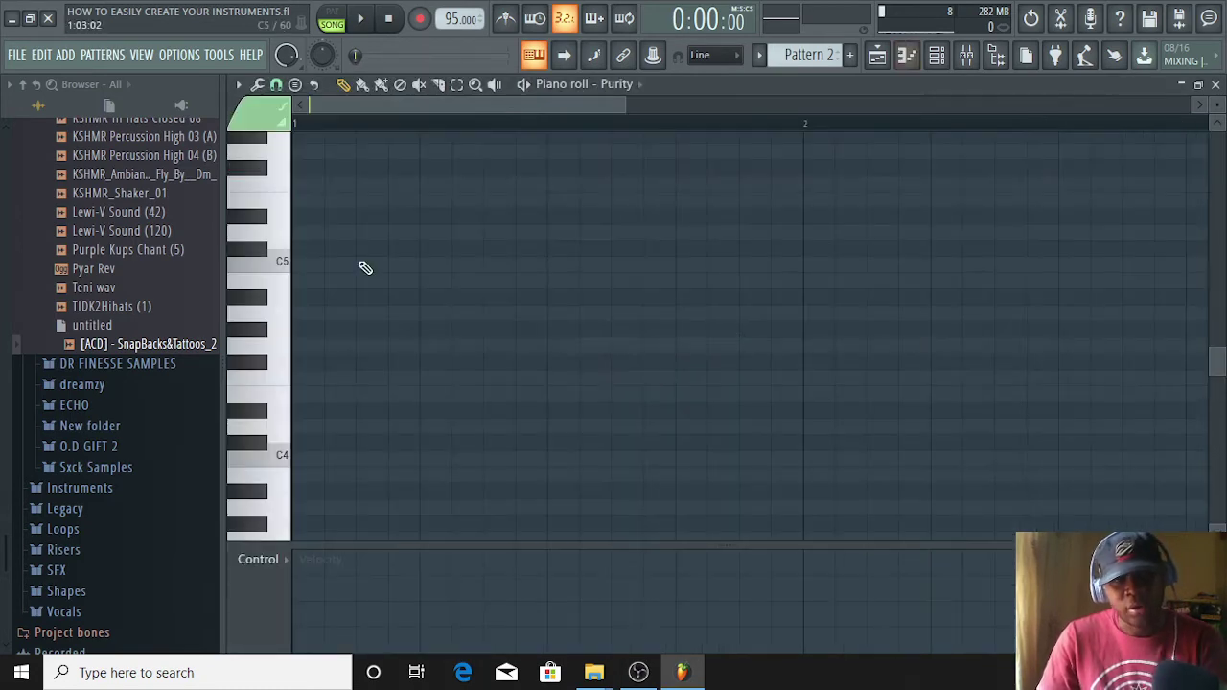
left_click(285, 312)
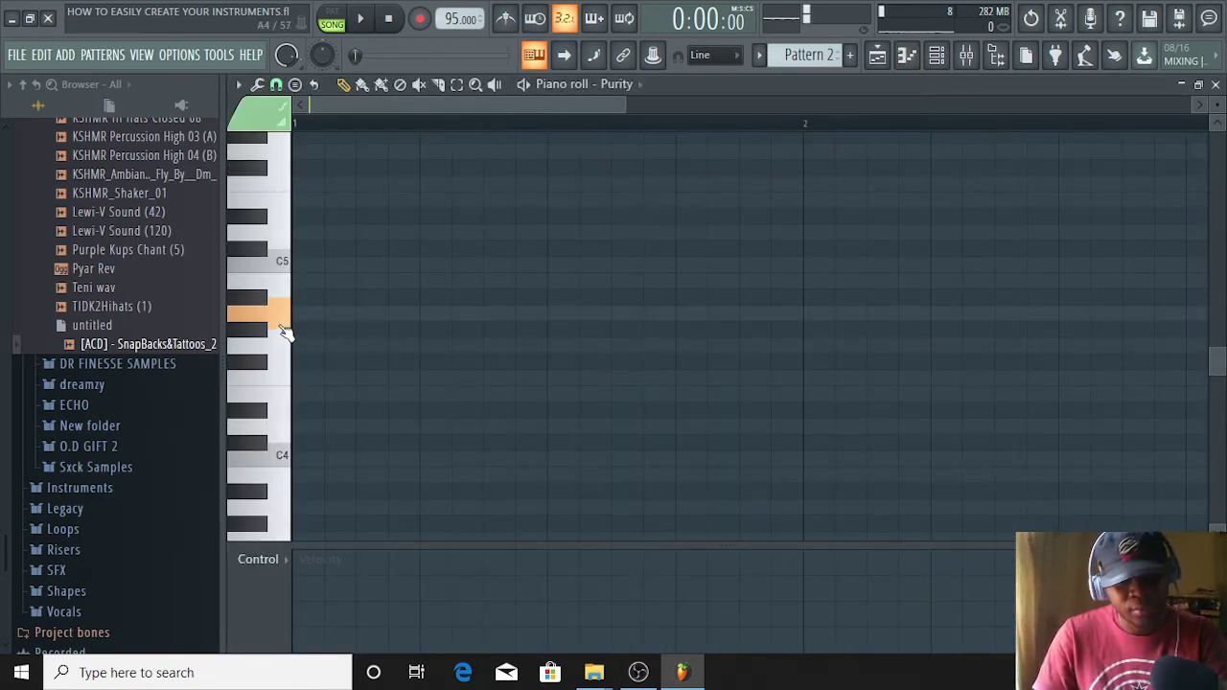
left_click(285, 345)
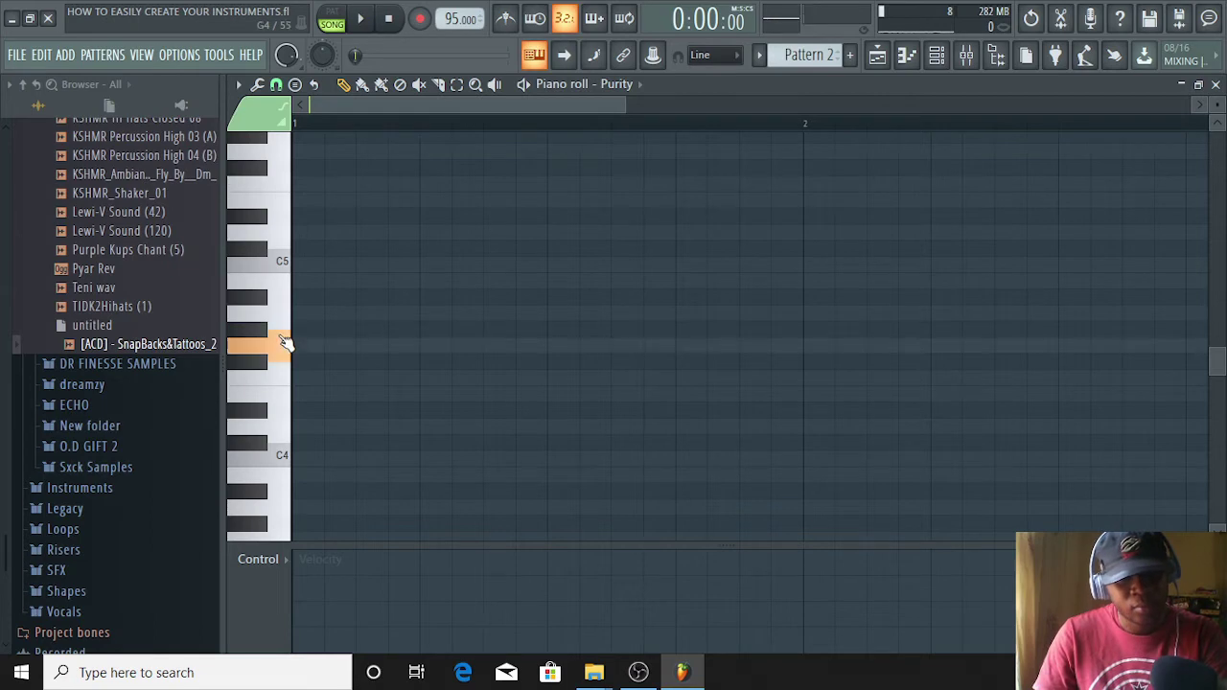
- Set the FL Keys instrument's sound to Rhodes (FL) and close its window
left_click(966, 55)
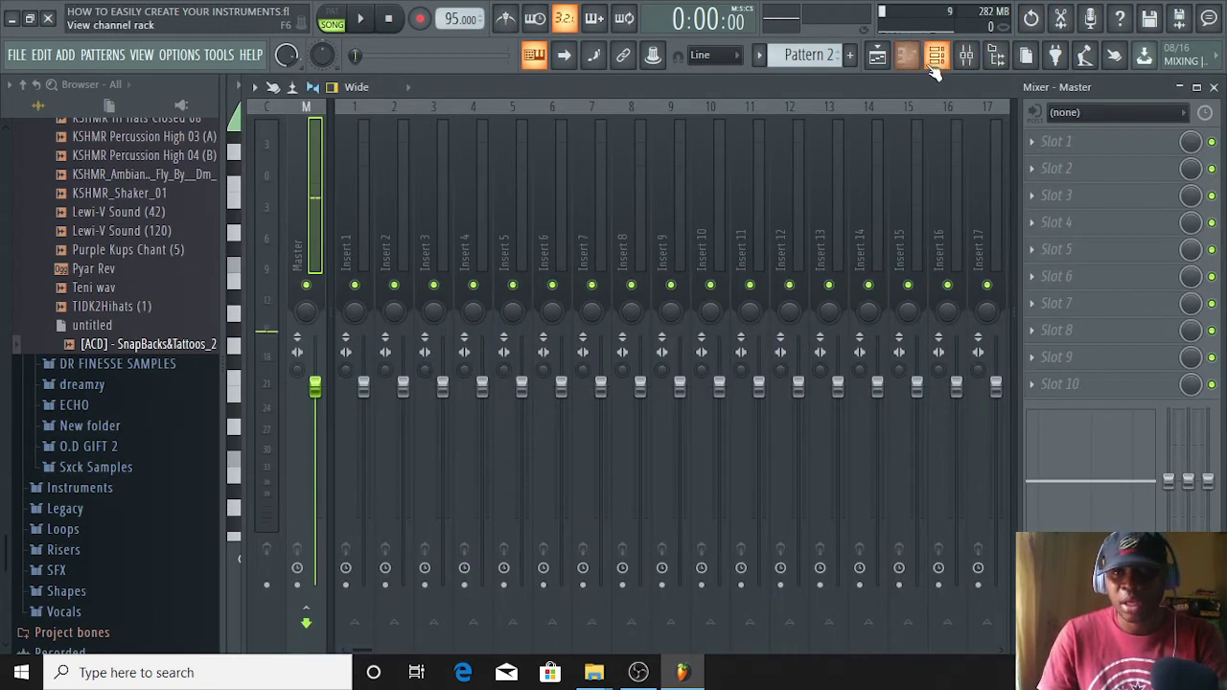
left_click(937, 55)
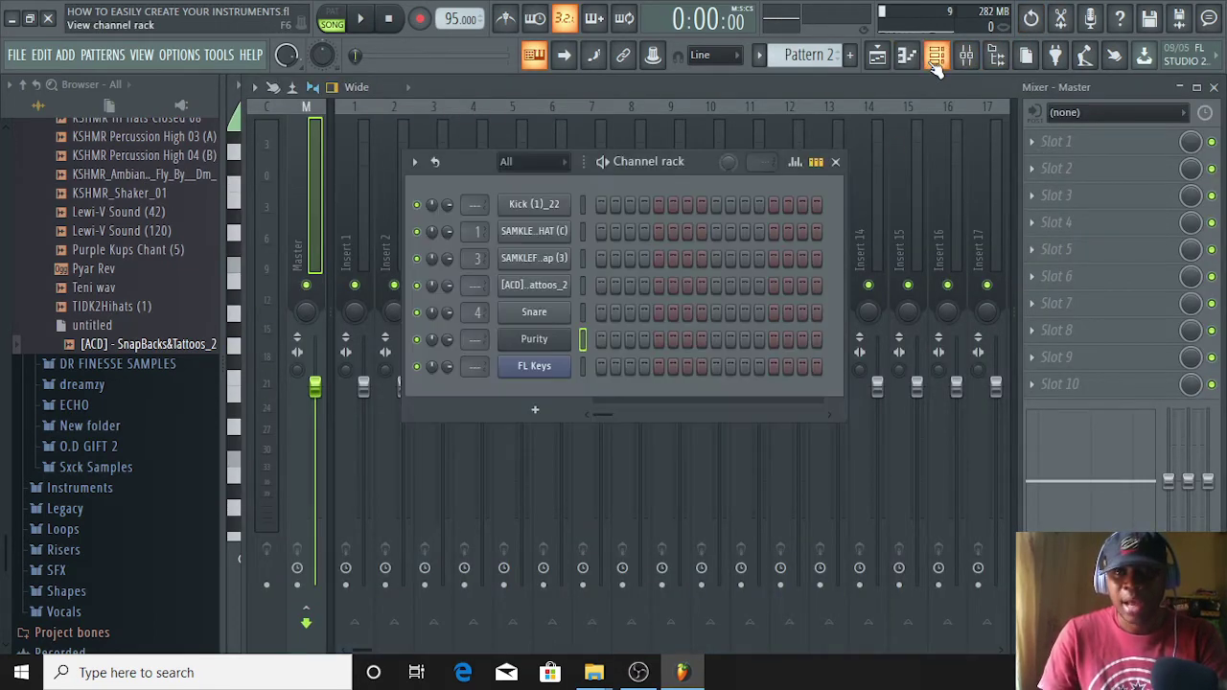
left_click(534, 367)
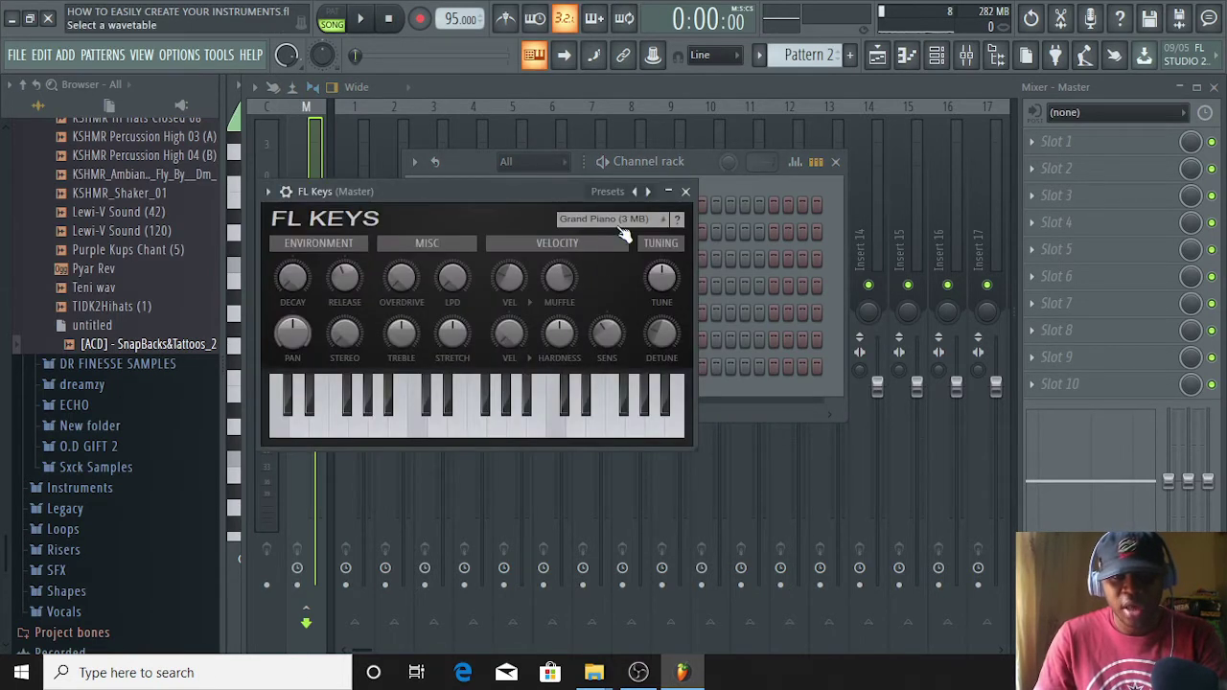
left_click(626, 221)
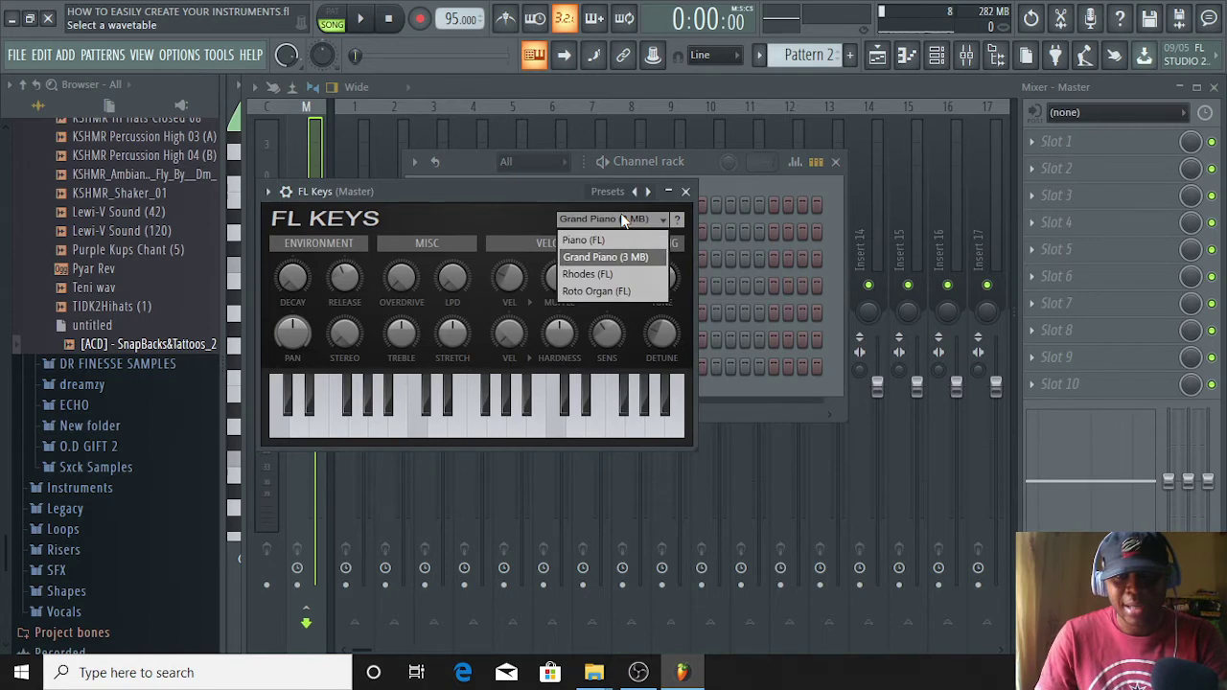
left_click(610, 274)
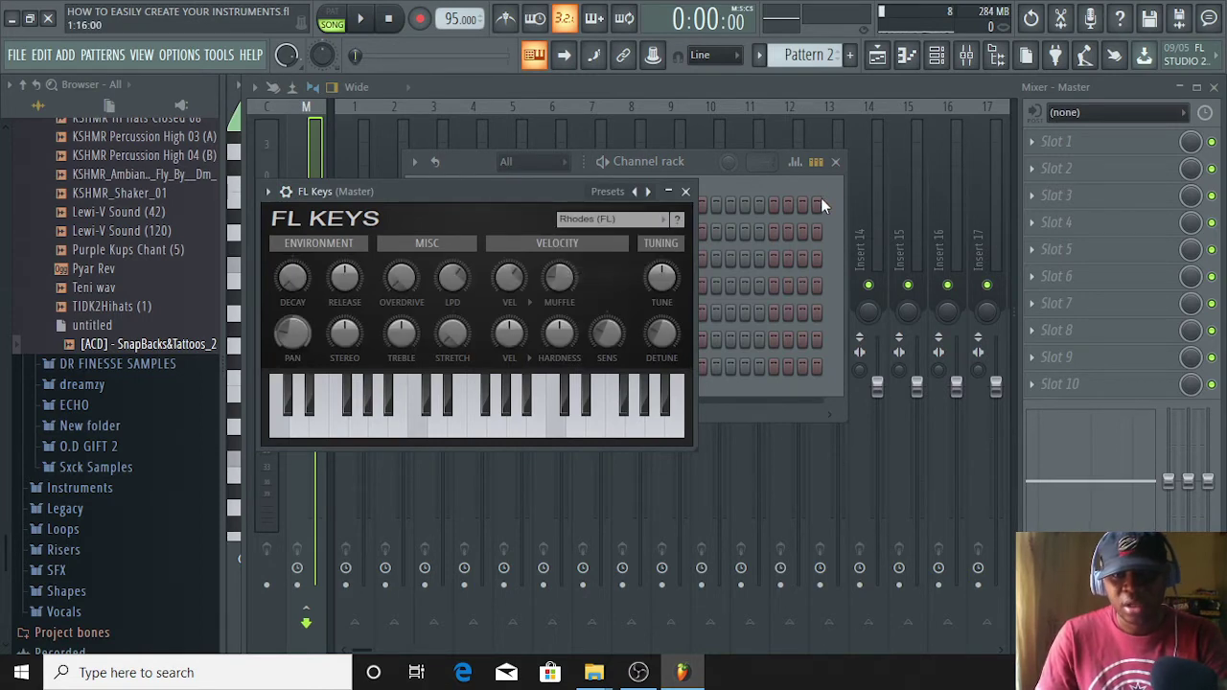
left_click(685, 191)
- In the FL Keys piano roll, draw an A4 note filling bar 1 of Pattern 2
right_click(561, 368)
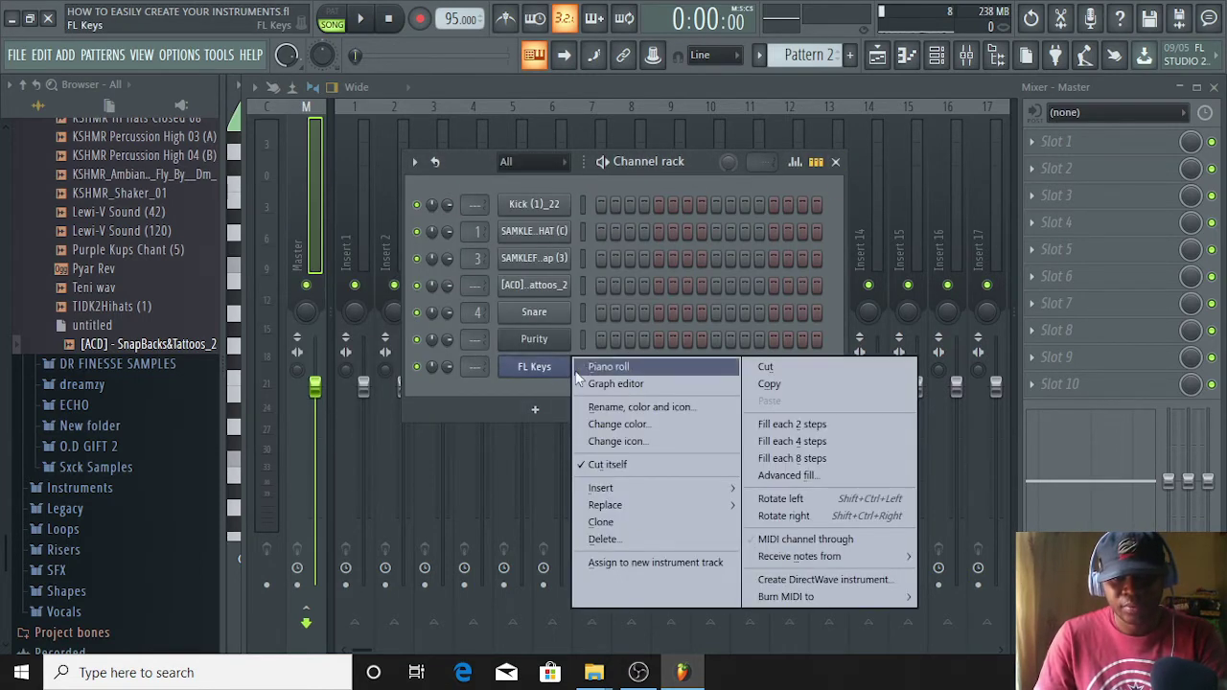
left_click(596, 370)
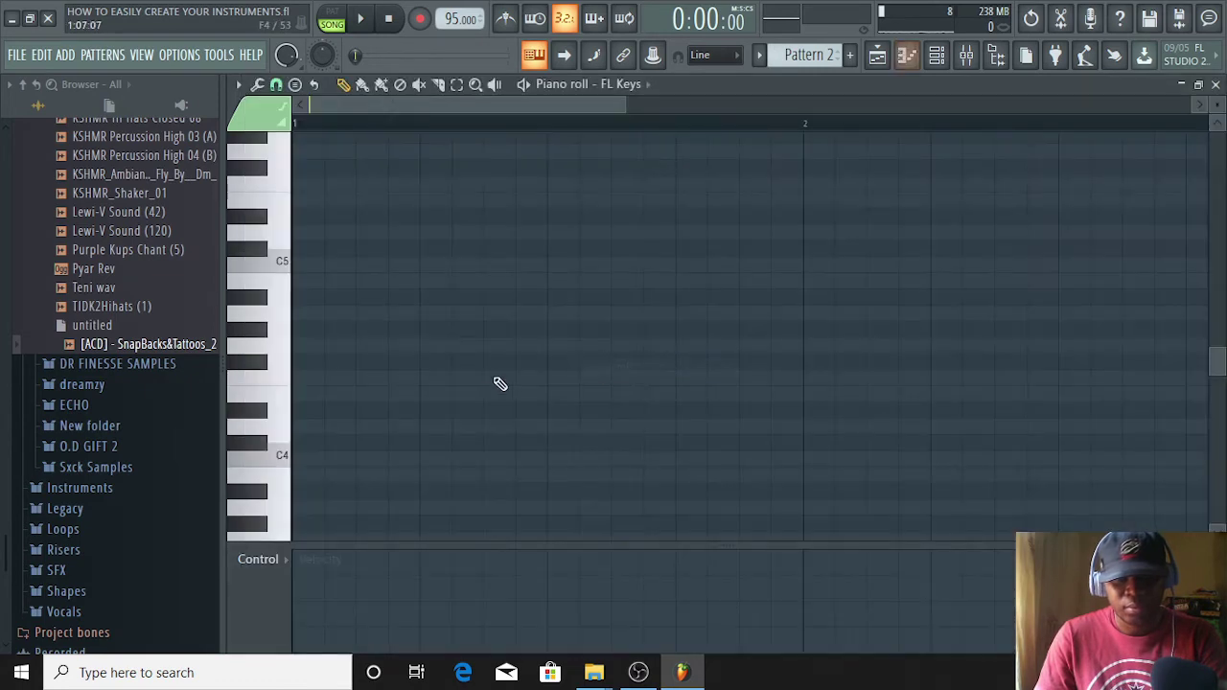
left_click(294, 316)
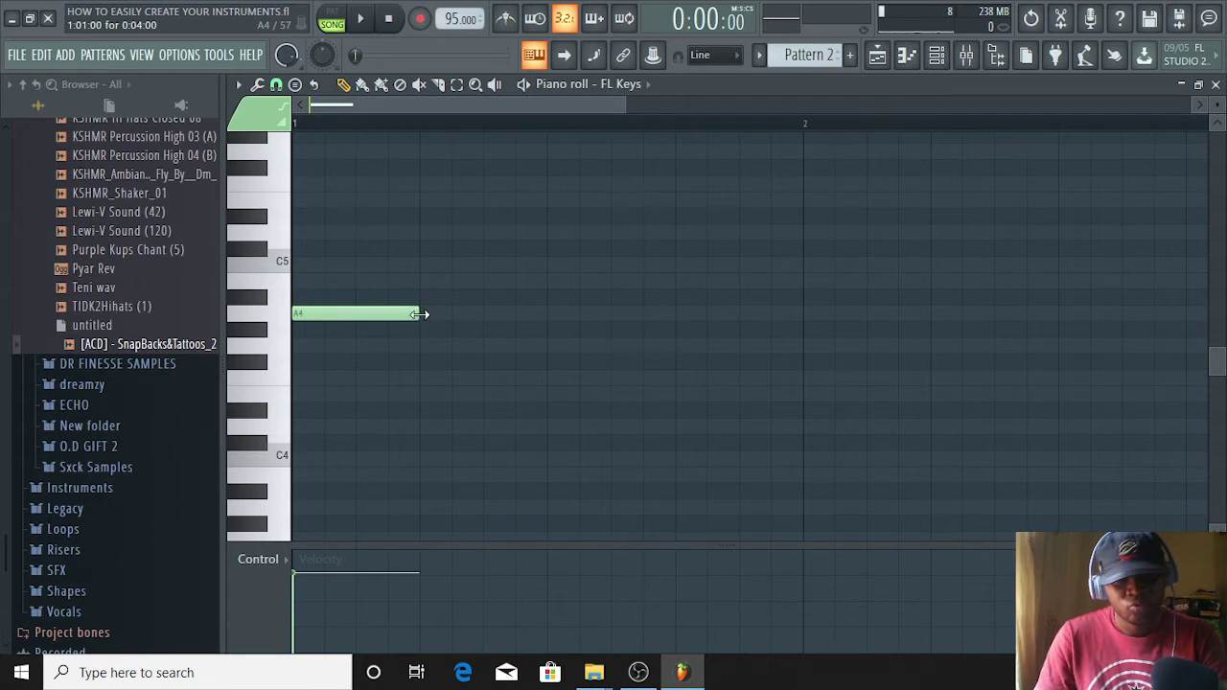
left_click_drag(420, 315, 808, 339)
key("space")
key("space")
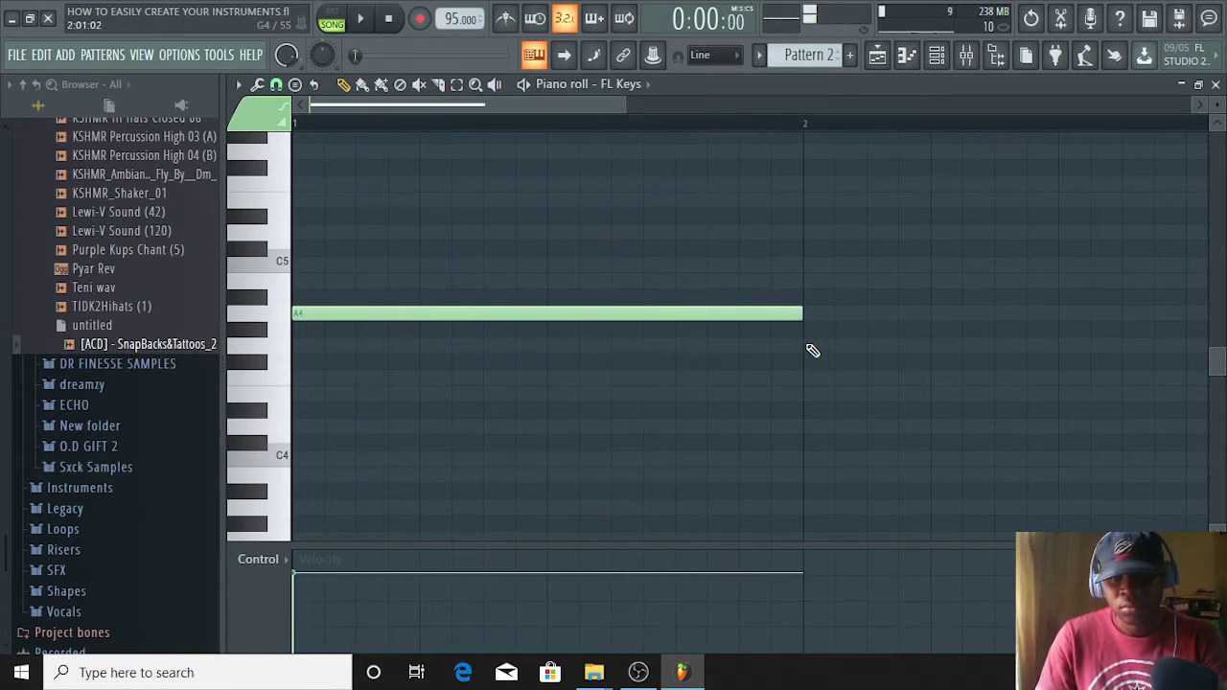
- Add one-bar root notes: G4 at bar 2 and F4 at bars 3 and 4
left_click(807, 345)
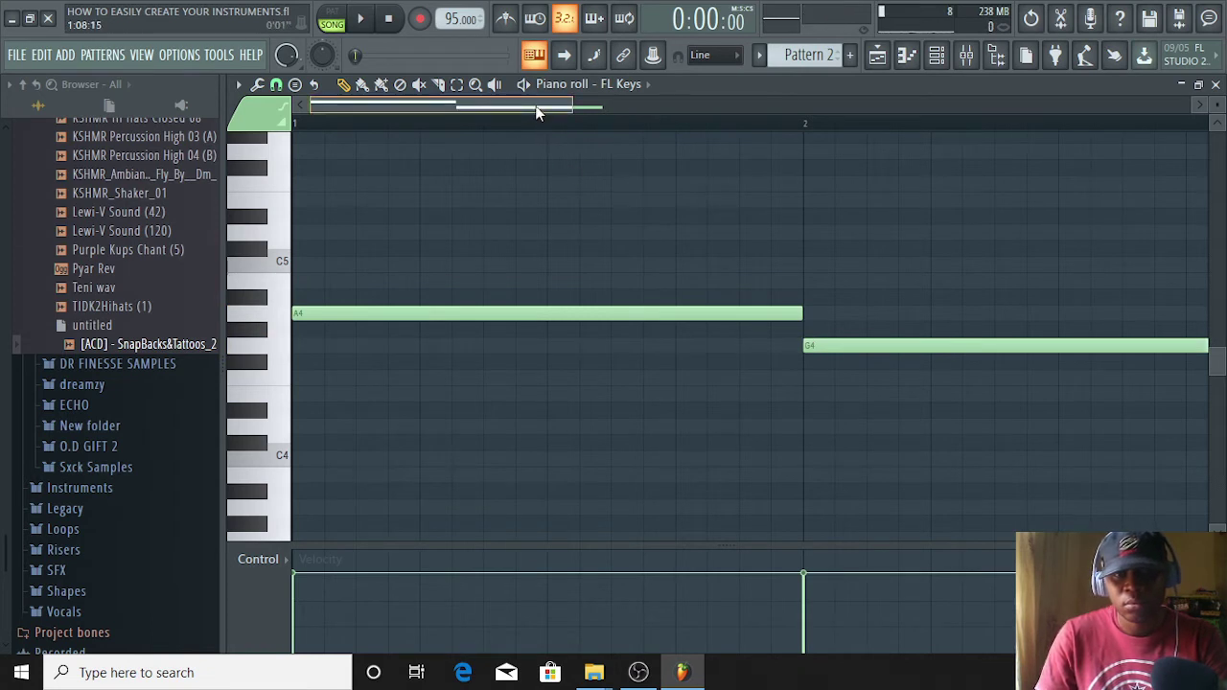
left_click_drag(536, 113, 676, 112)
left_click(820, 376)
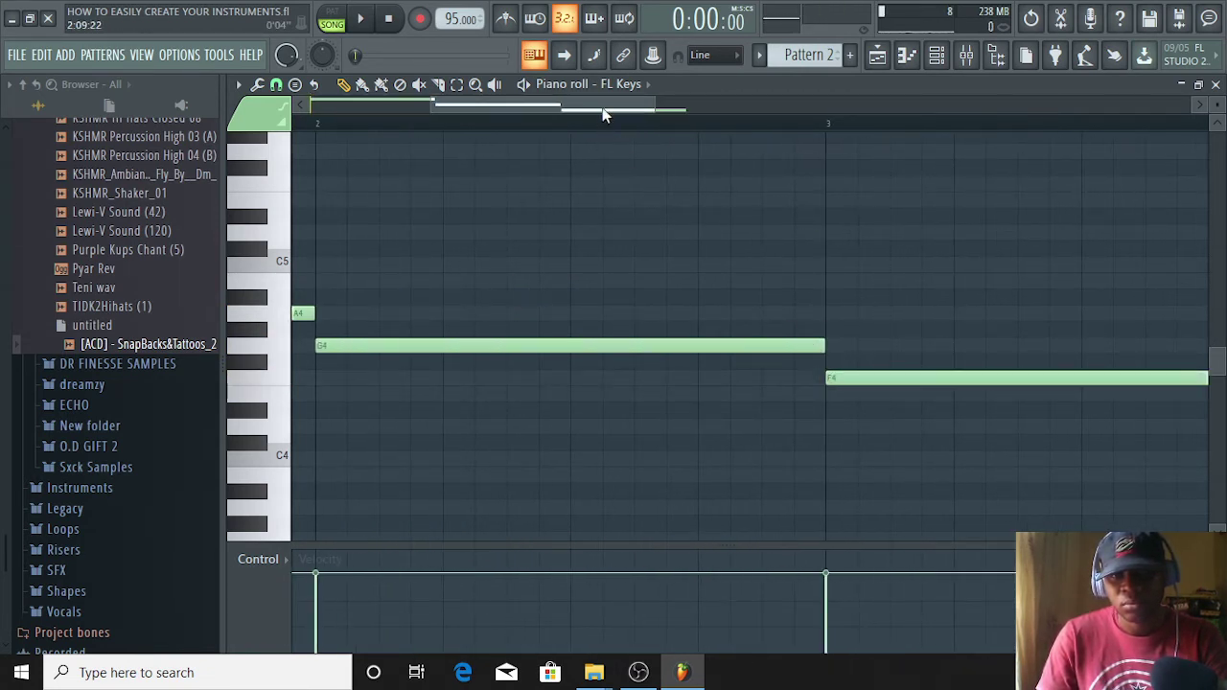
left_click_drag(605, 112, 745, 116)
left_click(768, 366)
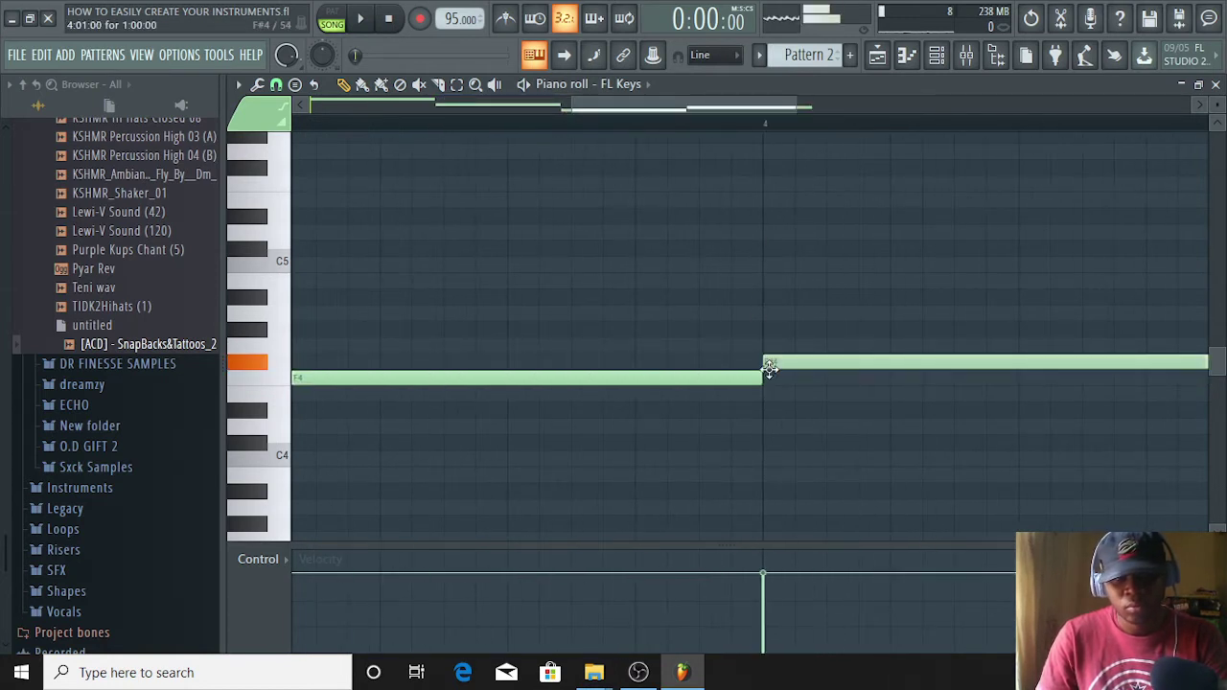
left_click_drag(767, 369, 758, 386)
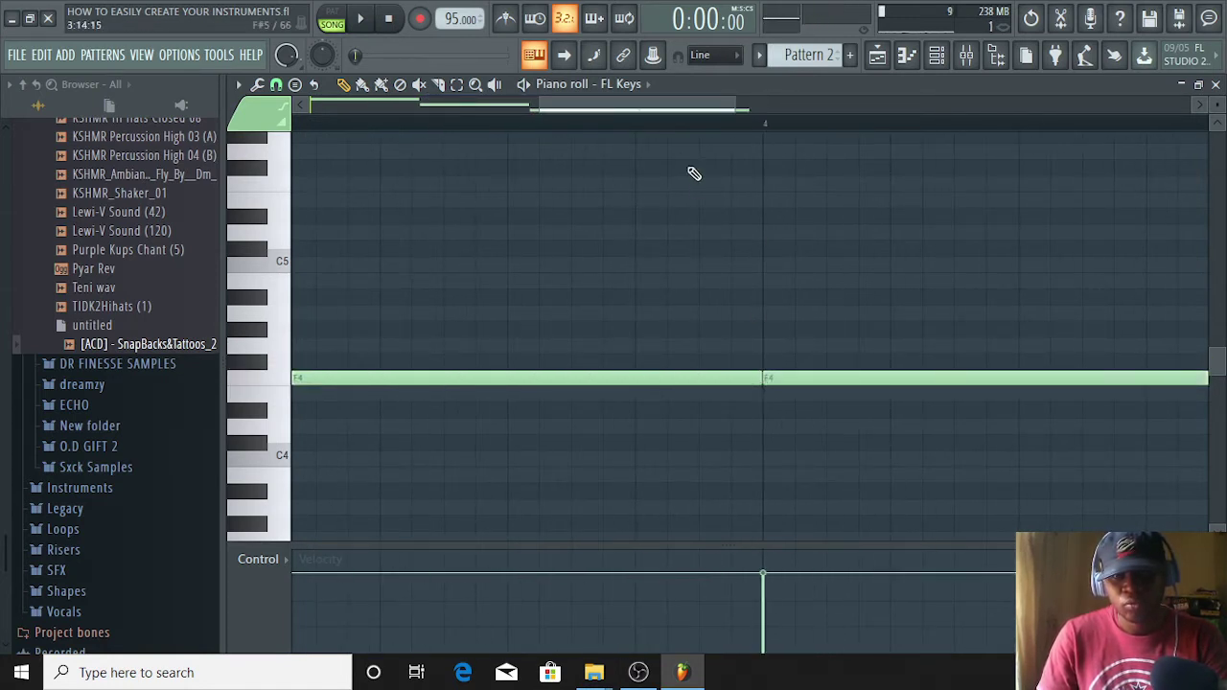
- Play the progression and add one-bar E5 and C5 notes above the A4 in bar 1
key("space")
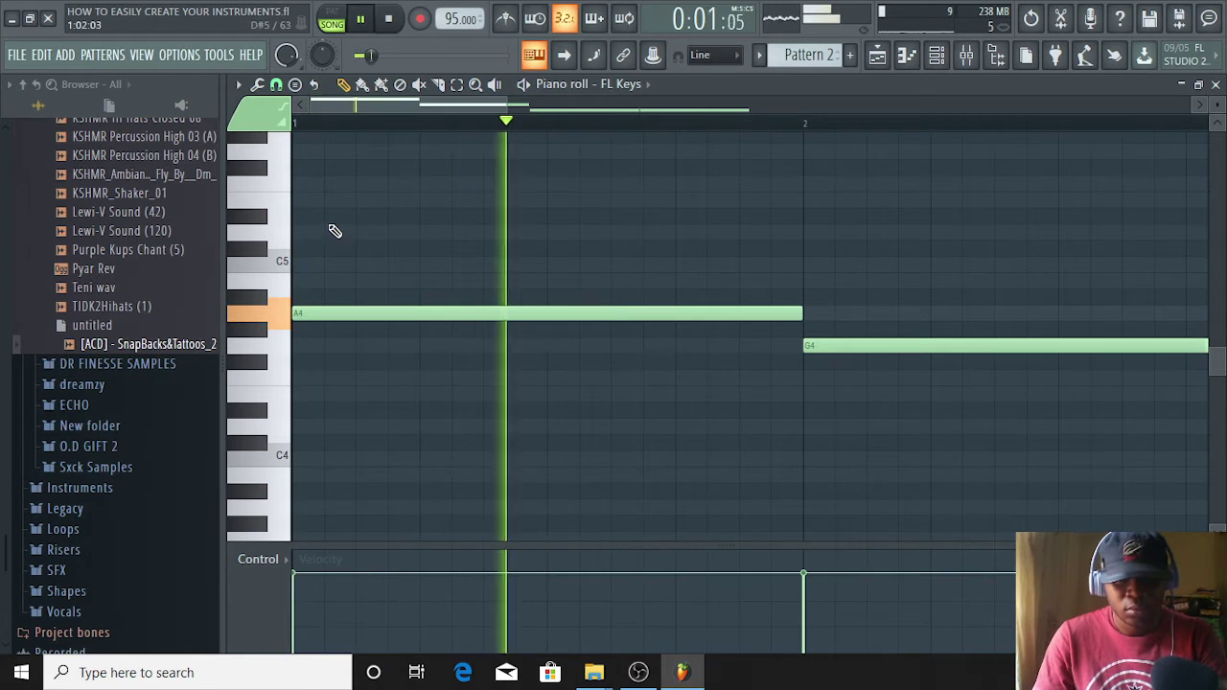
scroll(335, 228, "up", 3)
left_click_drag(396, 103, 449, 296)
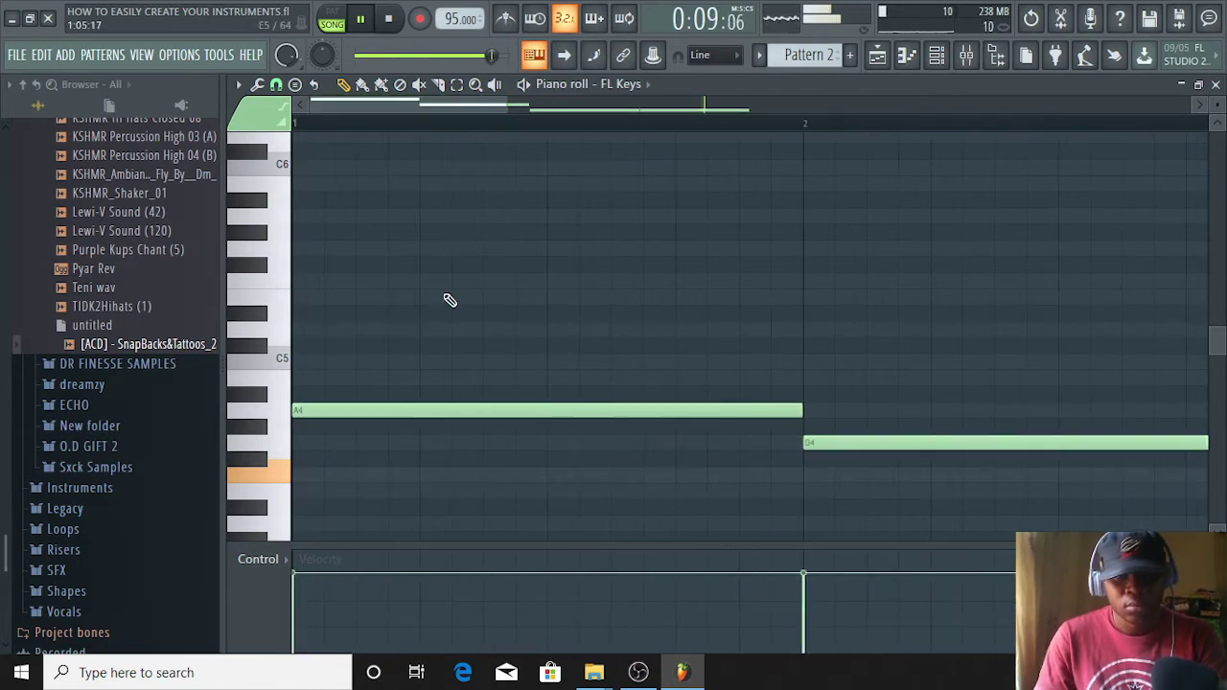
left_click(317, 298)
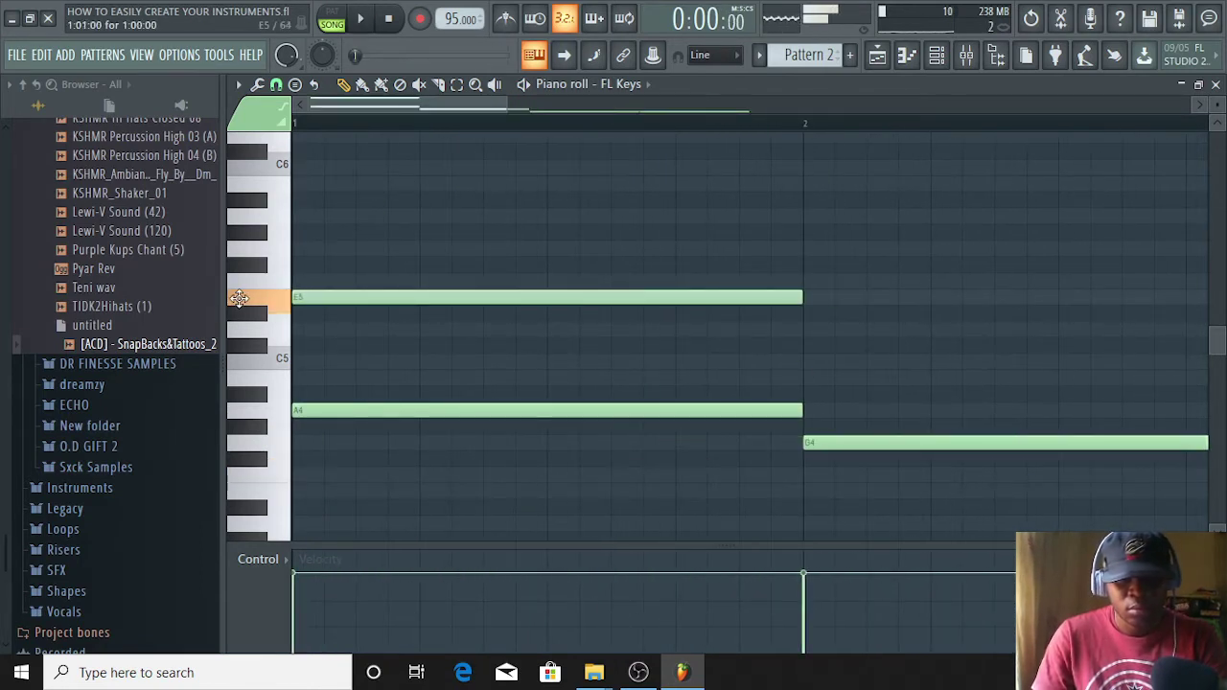
key("space")
left_click_drag(326, 347, 273, 359)
key("space")
- Add one-bar D5 and B4 notes above the G4 in bar 2 and play back the chords
left_click(805, 329)
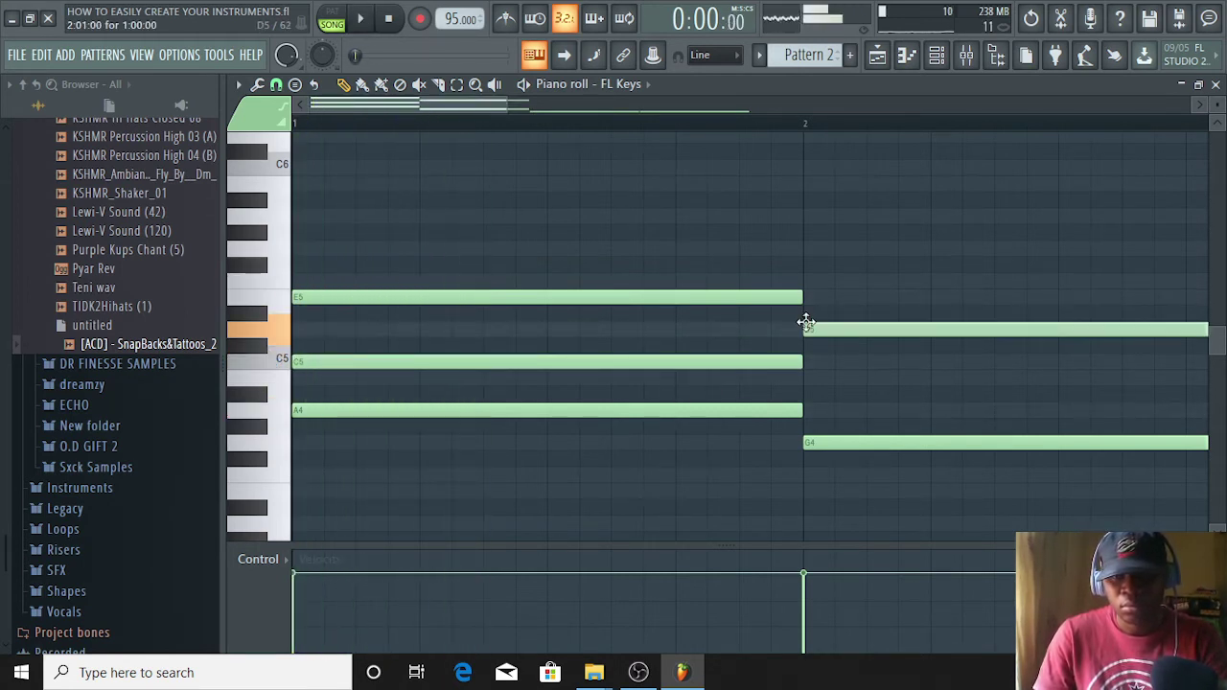
left_click_drag(808, 393, 808, 366)
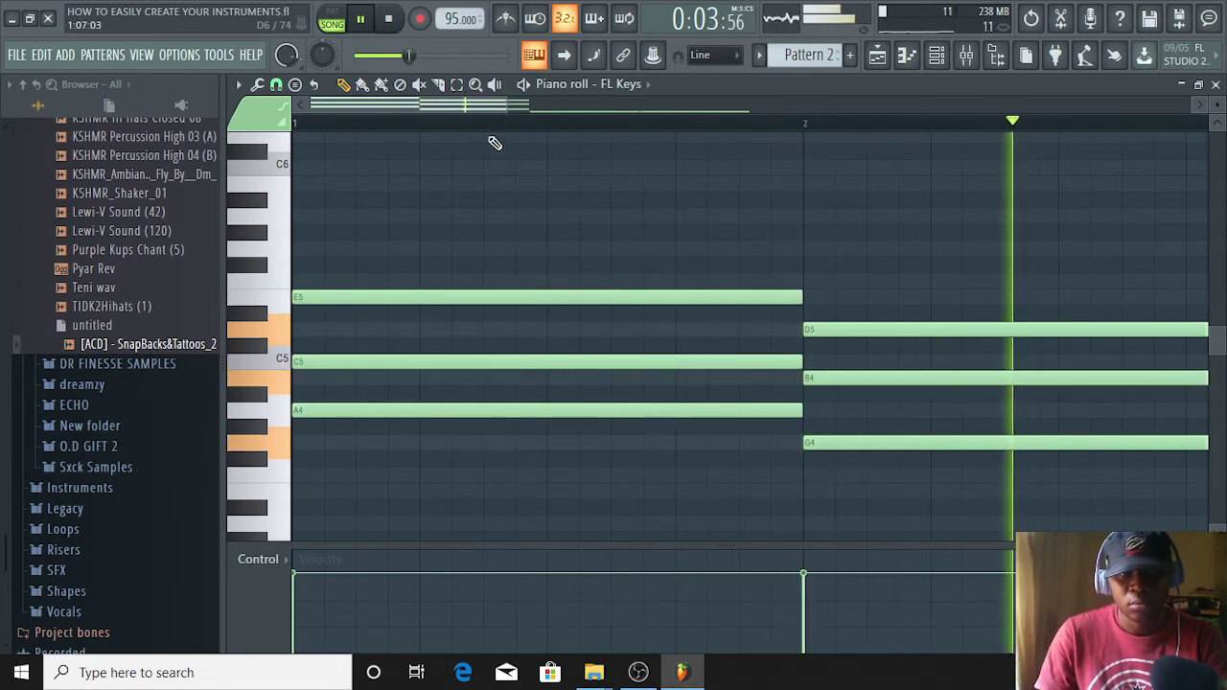
key("space")
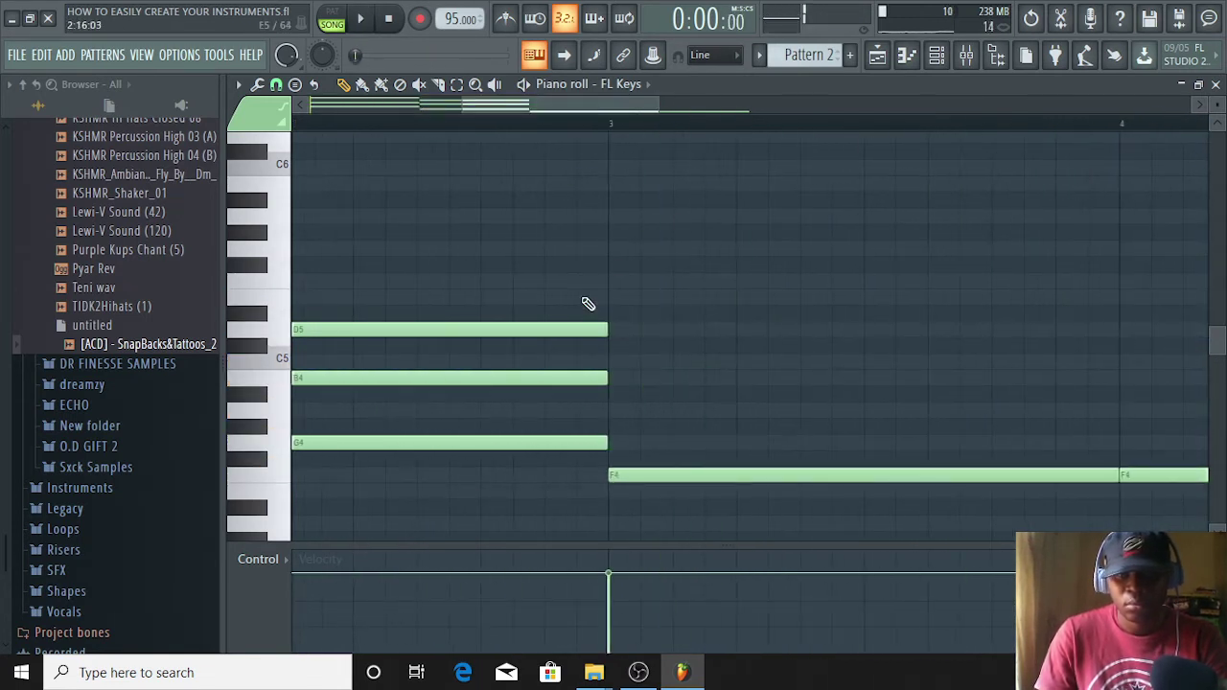
- Add one-bar B4 and G#4 notes above the F4 in bar 3 and a B4 in bar 4, and play the progression
left_click(613, 376)
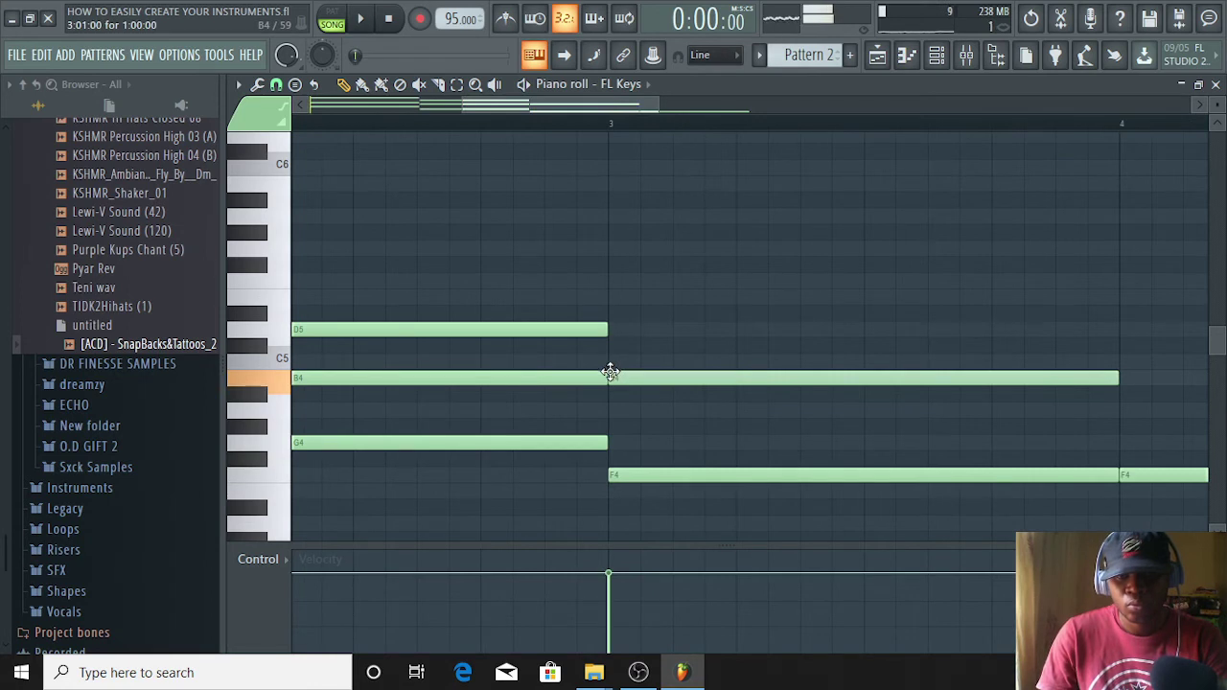
mouse_move(610, 370)
left_mouse_down()
mouse_move(611, 344)
mouse_move(608, 375)
left_mouse_up()
key("space")
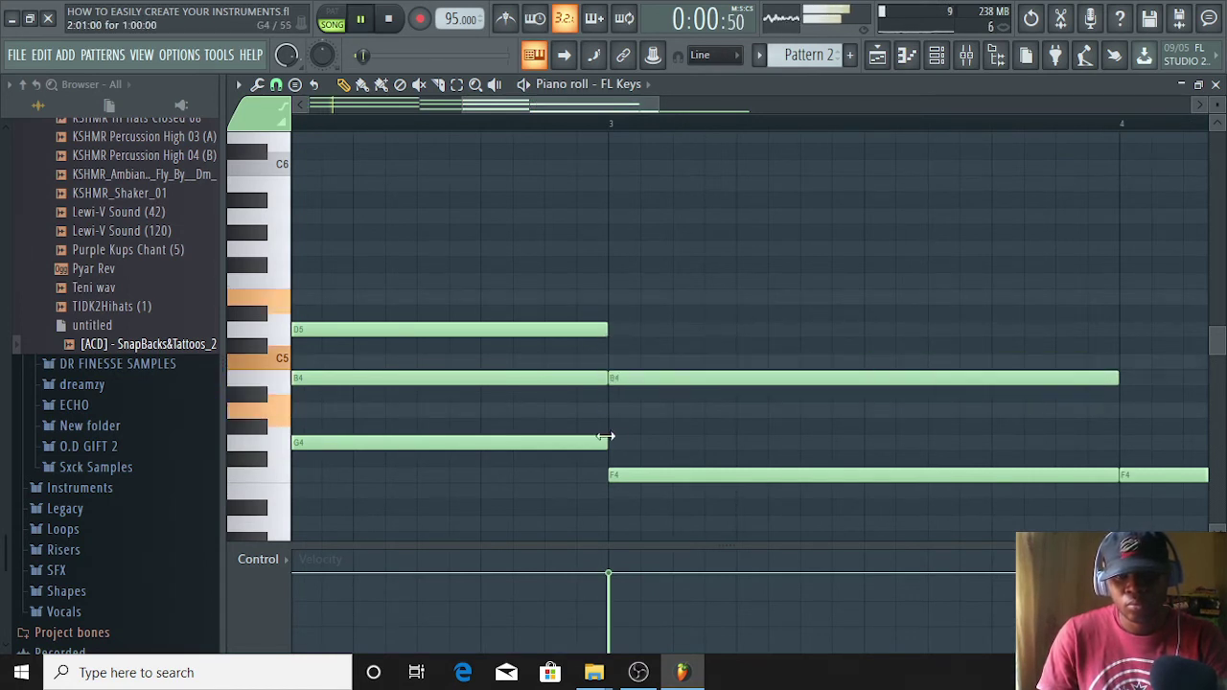
mouse_move(606, 429)
left_mouse_down()
mouse_move(603, 406)
mouse_move(600, 428)
left_mouse_up()
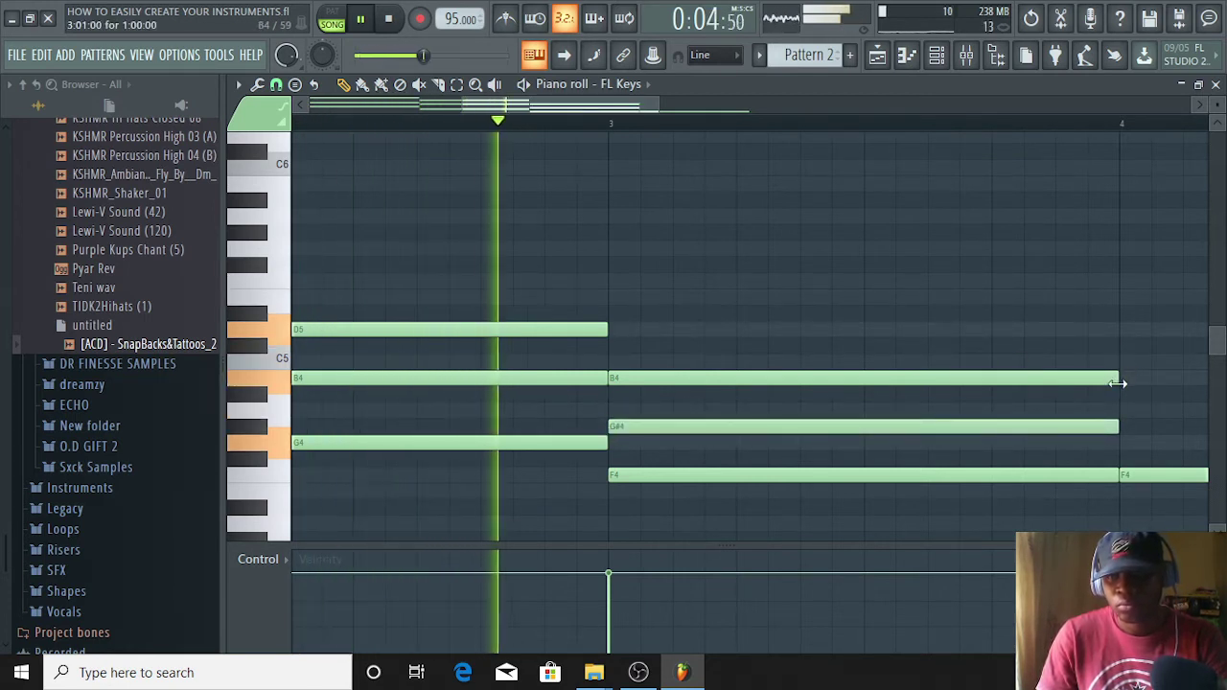
left_click(1129, 379)
key("space")
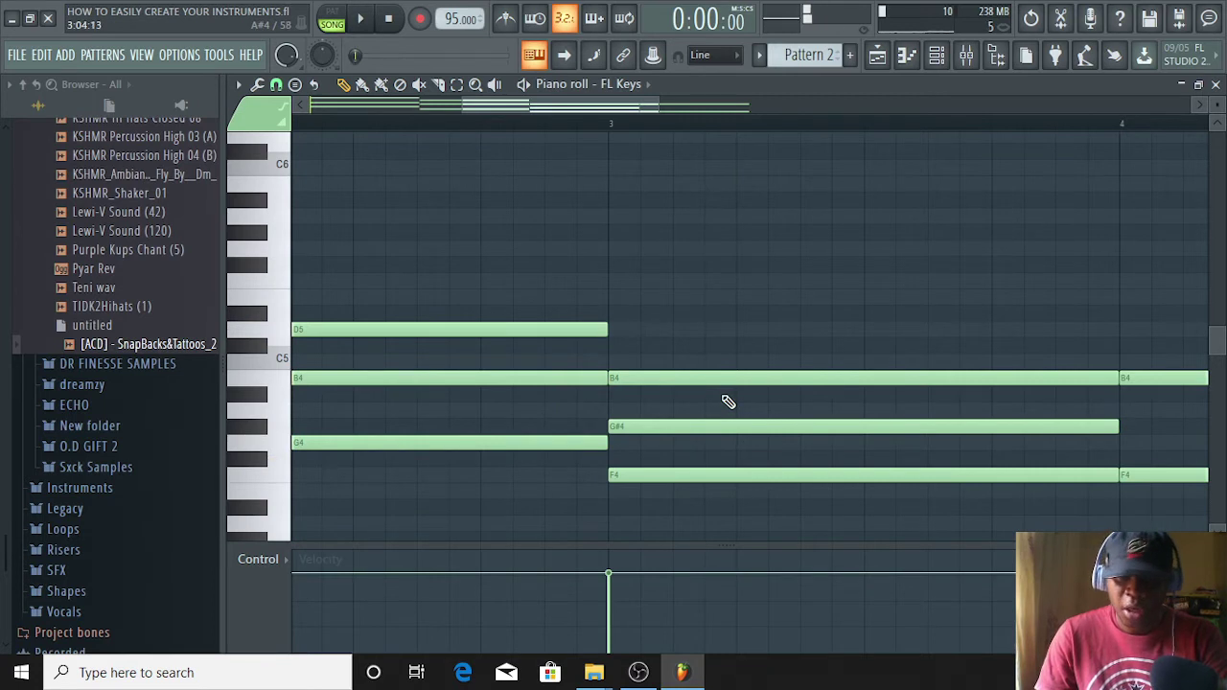
- Correct the bar 3 chord by deleting the G#4, raising the B4 to C5 and adding a one-bar A4, and play it
left_click_drag(646, 426, 646, 446)
right_click(647, 445)
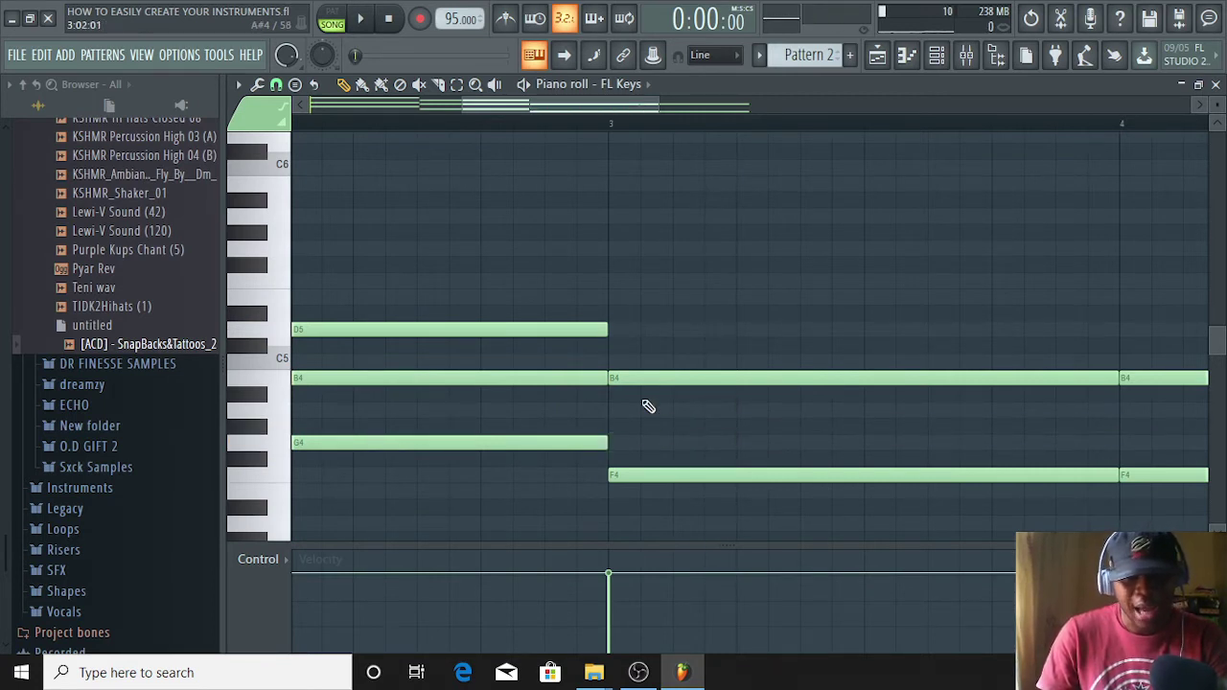
left_click_drag(638, 381, 633, 363)
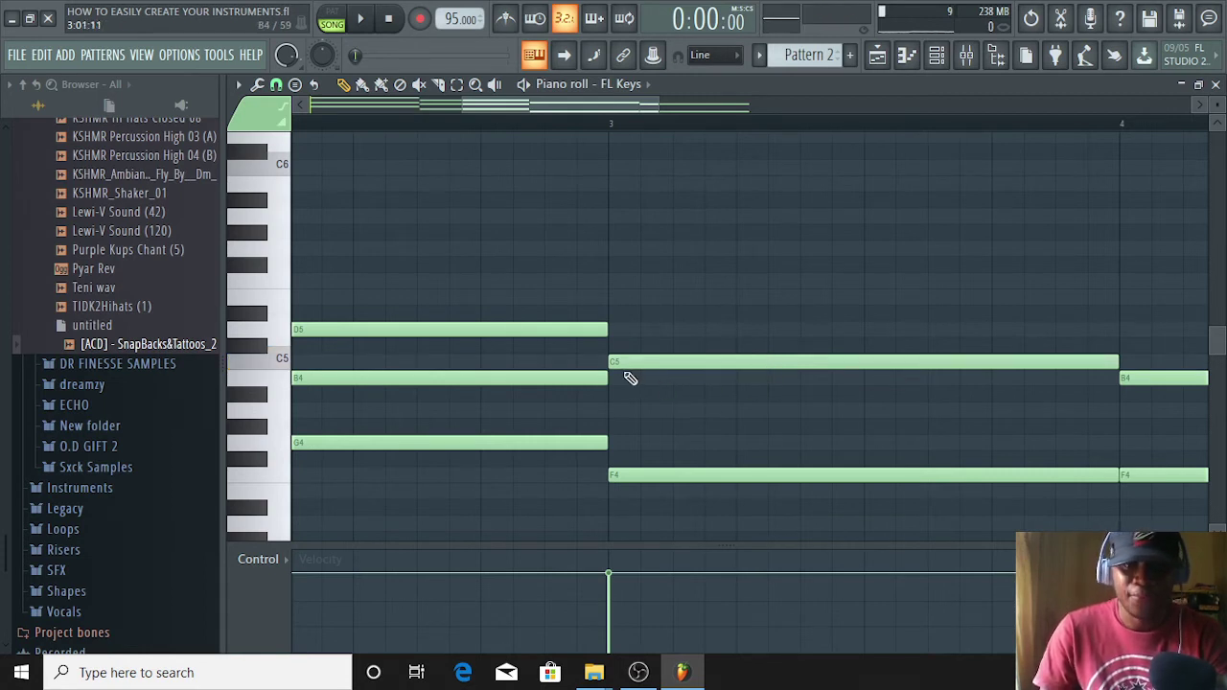
left_click_drag(629, 412, 606, 419)
key("space")
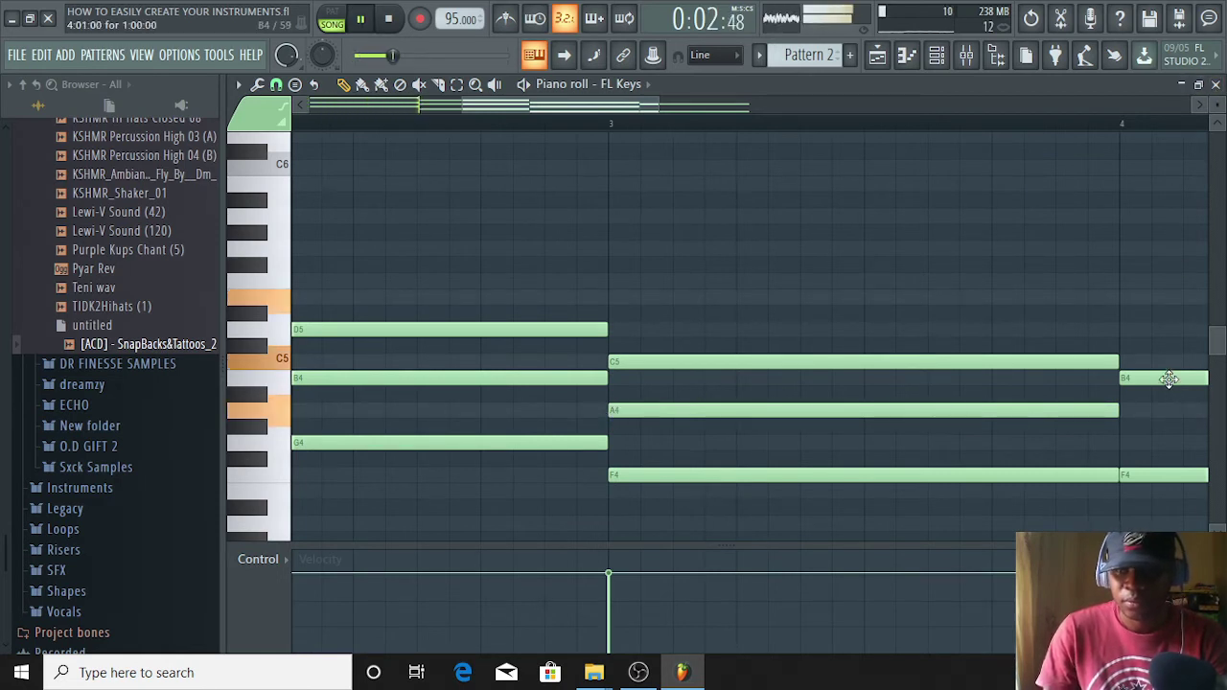
- Raise the B4 in bar 4 to C5 and add a one-bar A4 below it
left_click_drag(1164, 377, 1165, 358)
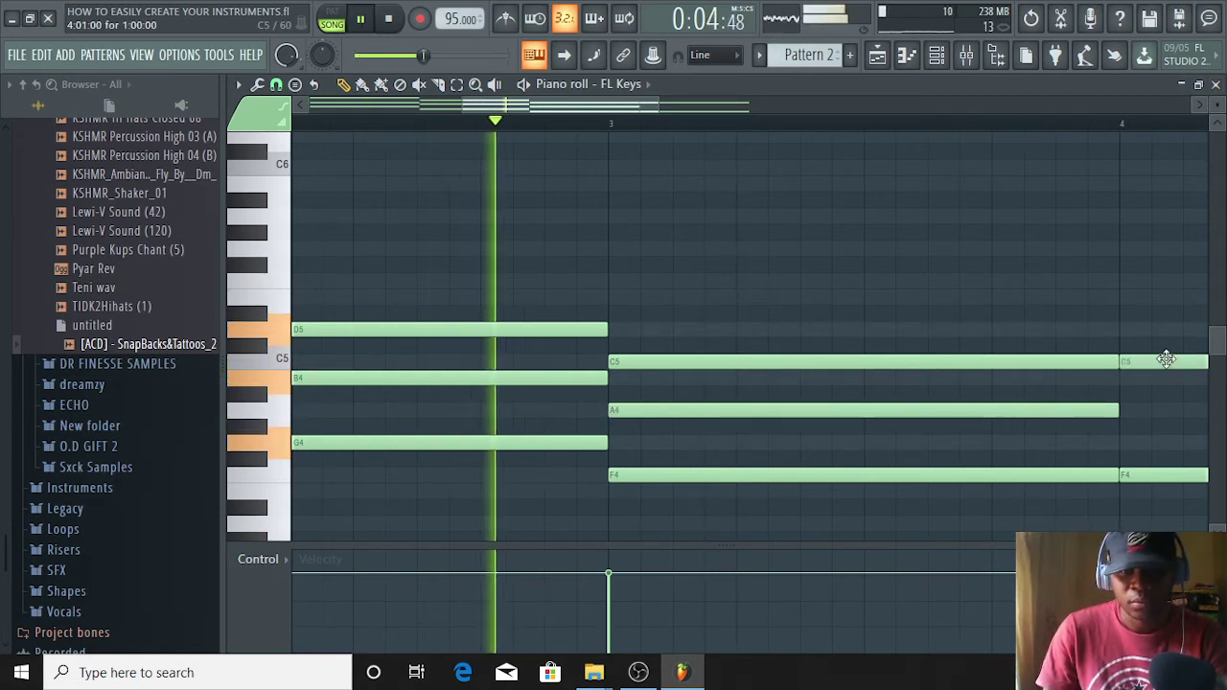
left_click(1141, 410)
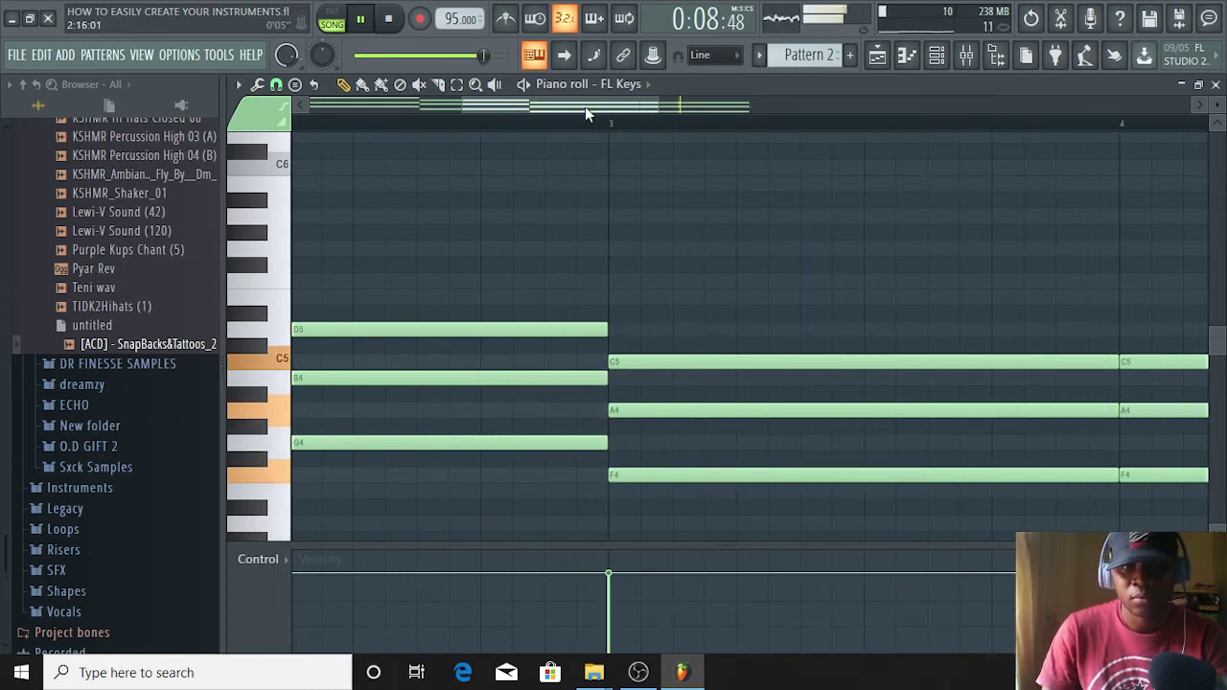
left_click_drag(584, 106, 753, 115)
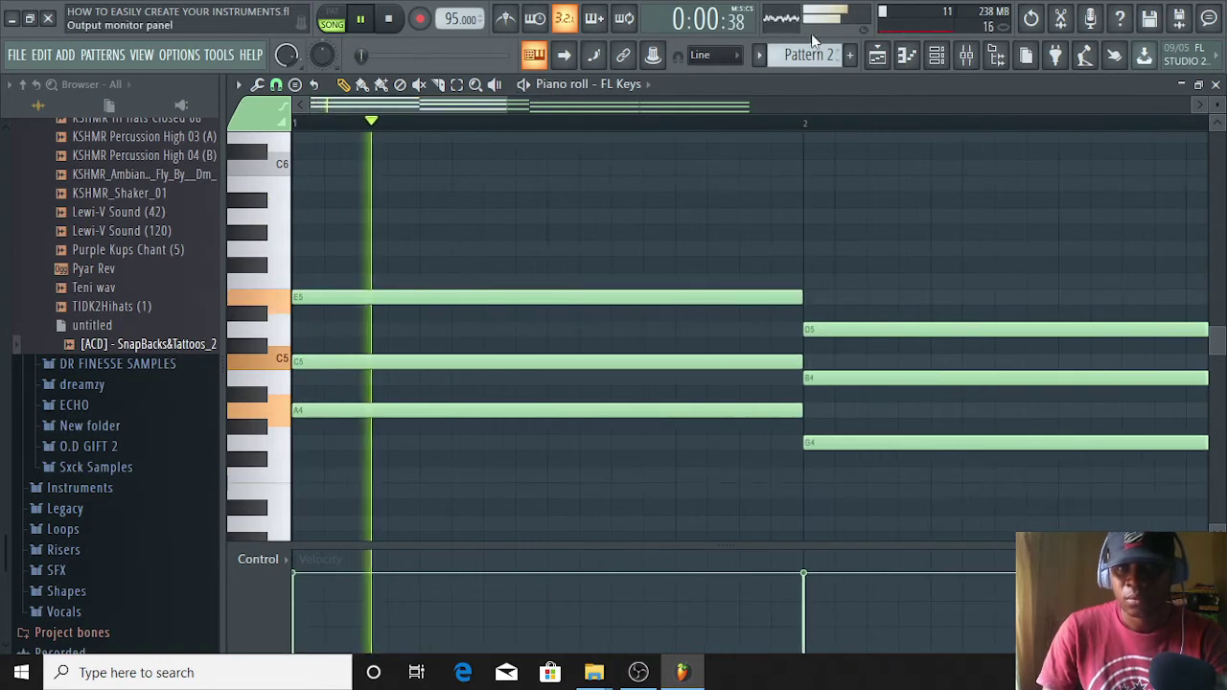
- Stop playback and place an empty Pattern 3 clip at bar 1 of Track 3 in the playlist
left_click(966, 54)
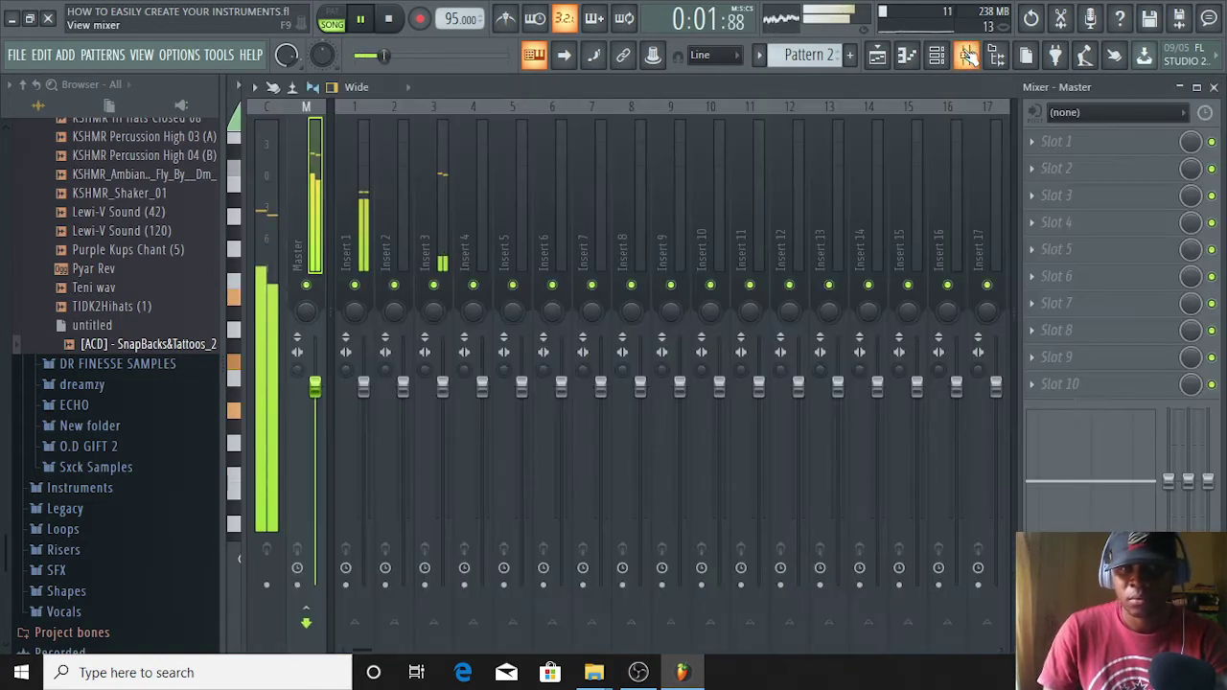
left_click(877, 54)
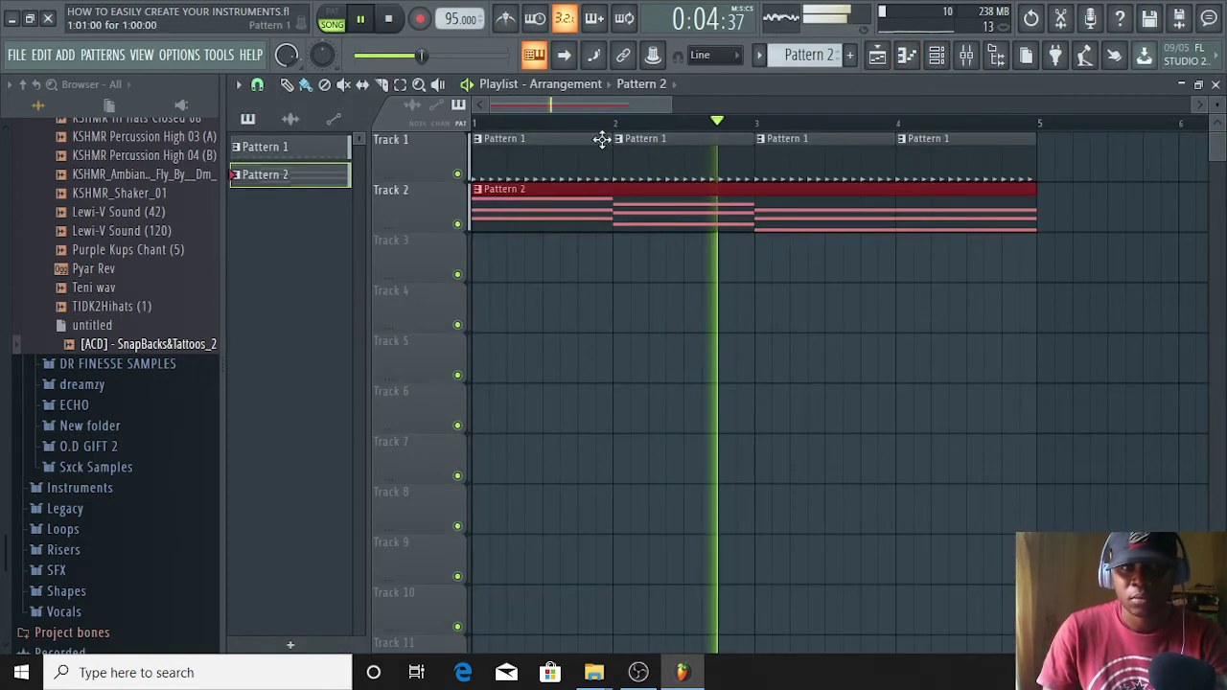
key("space")
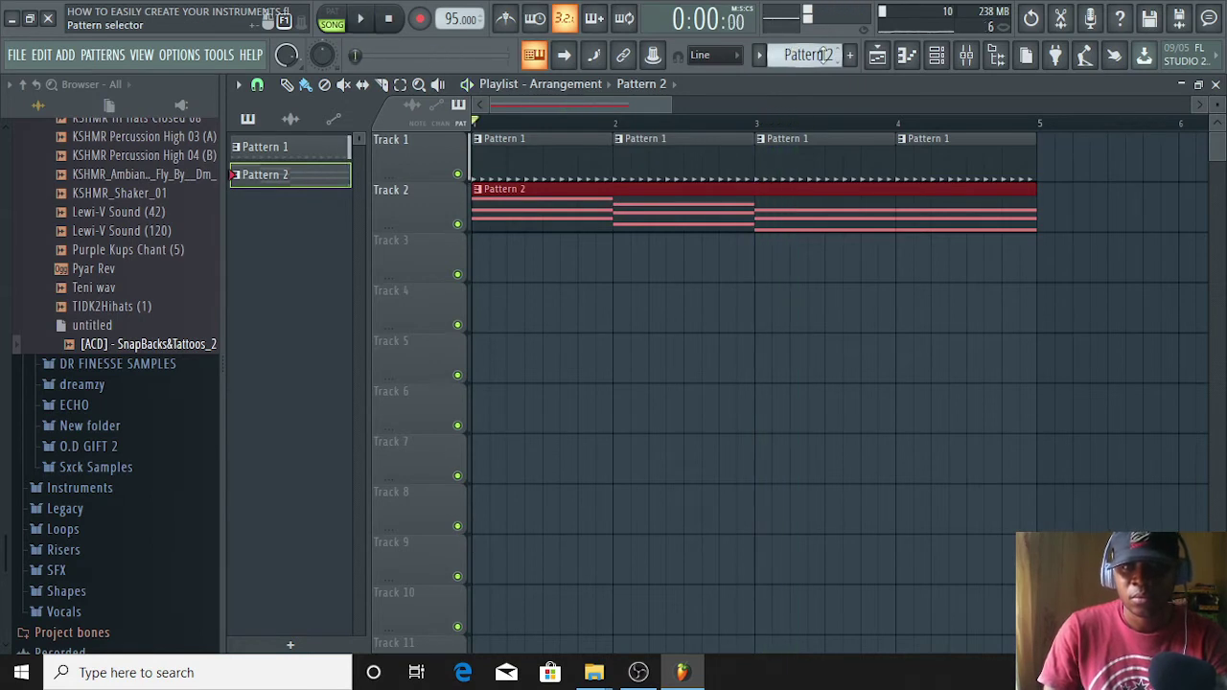
scroll(822, 55, "down", 1)
left_click(499, 251)
left_click_drag(515, 251, 431, 239)
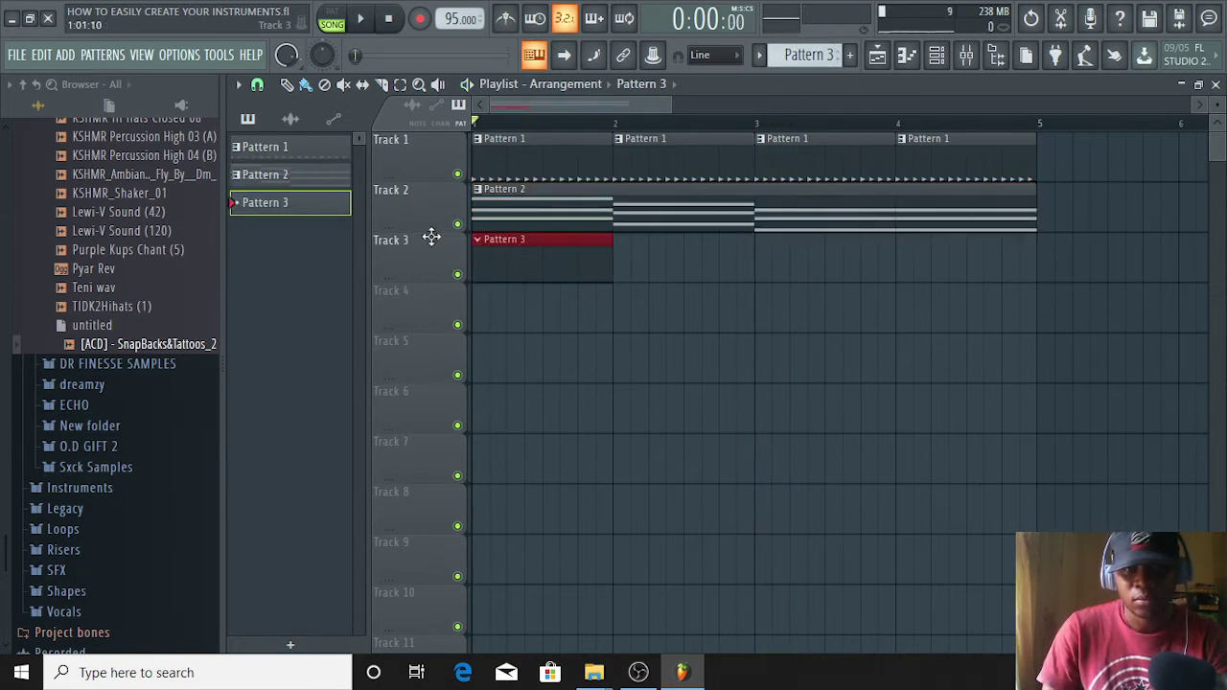
- With the song playing, load the SynthString 6 preset from the Strings category in the Purity channel, and stop playback
key("space")
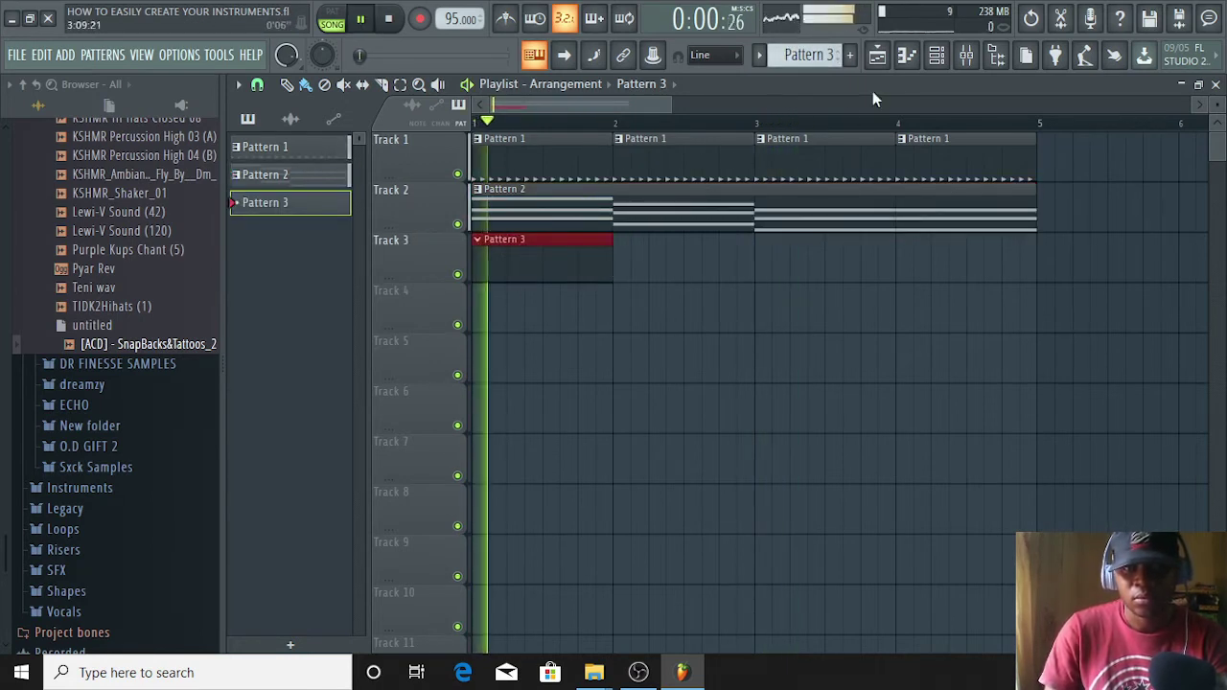
left_click(949, 63)
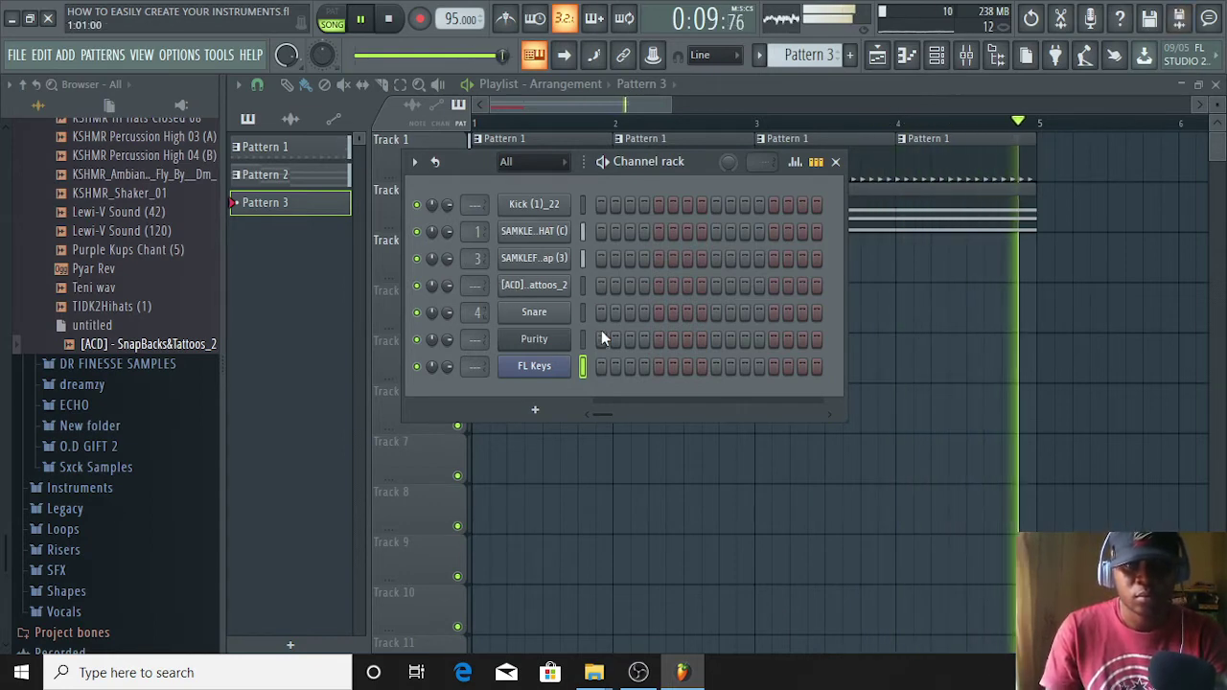
left_click(542, 341)
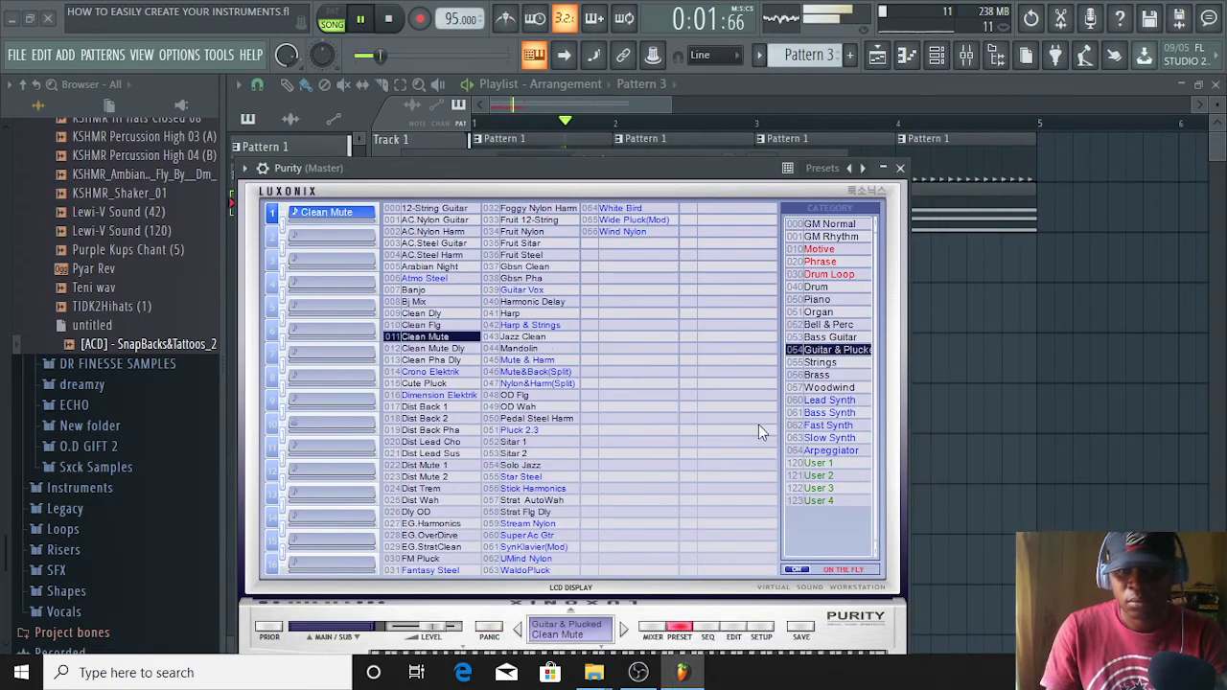
left_click(827, 363)
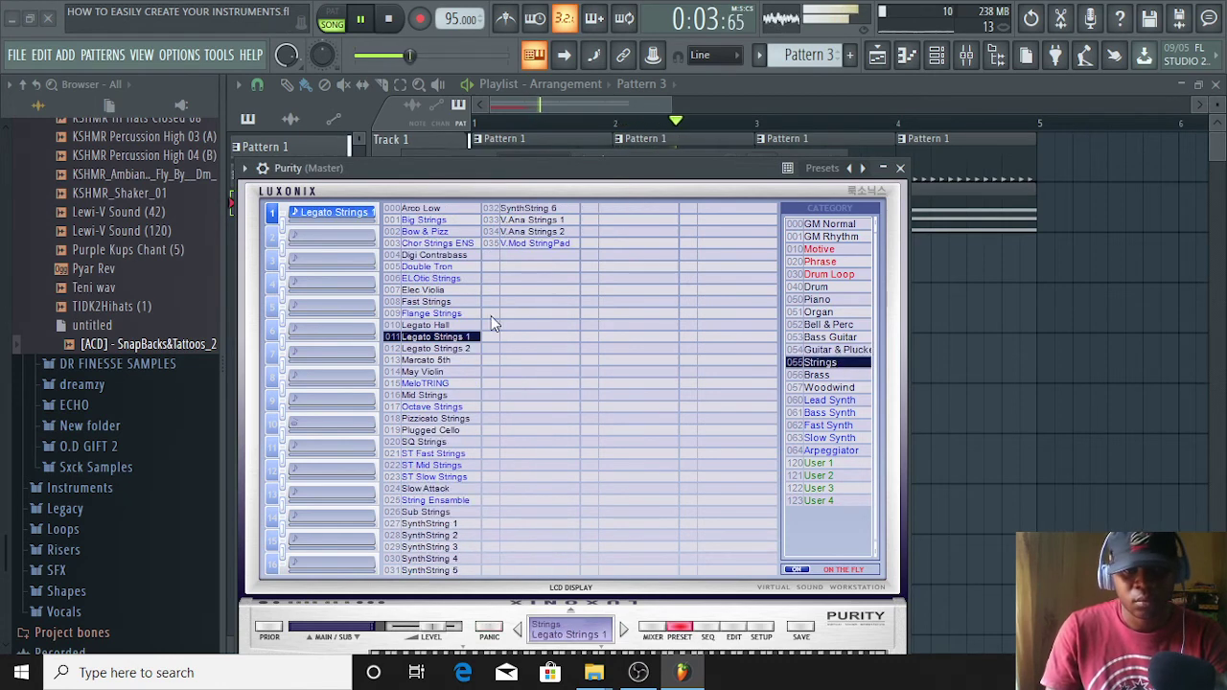
left_click(527, 208)
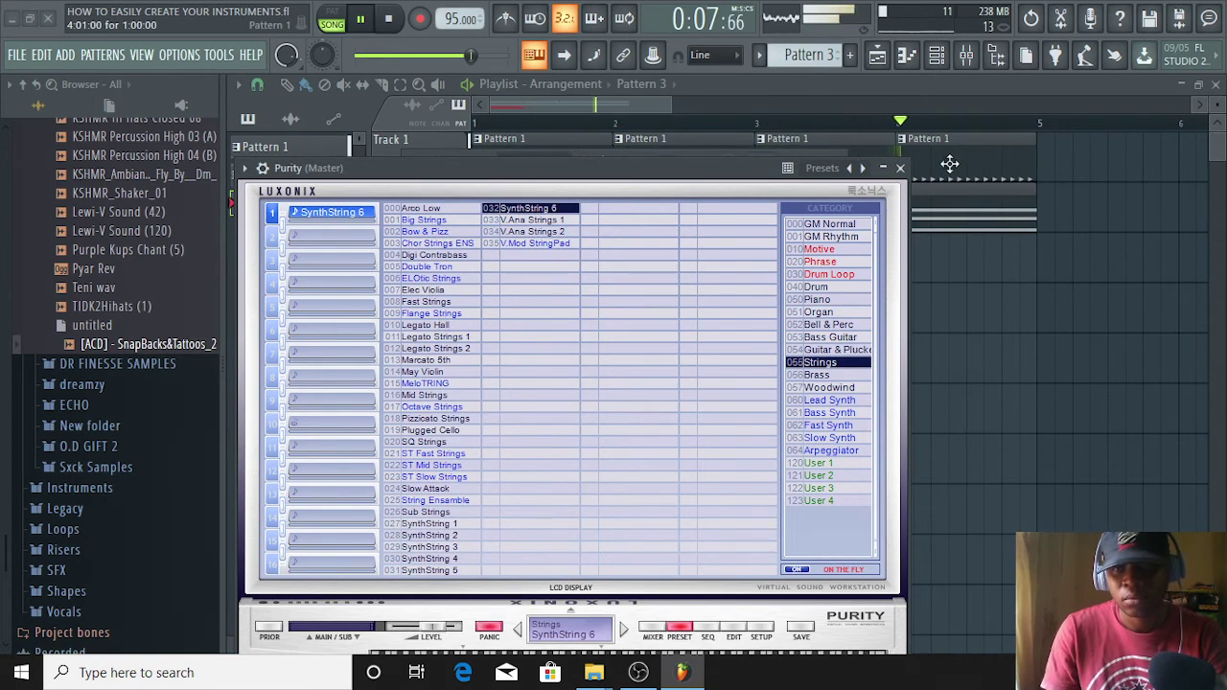
left_click(900, 170)
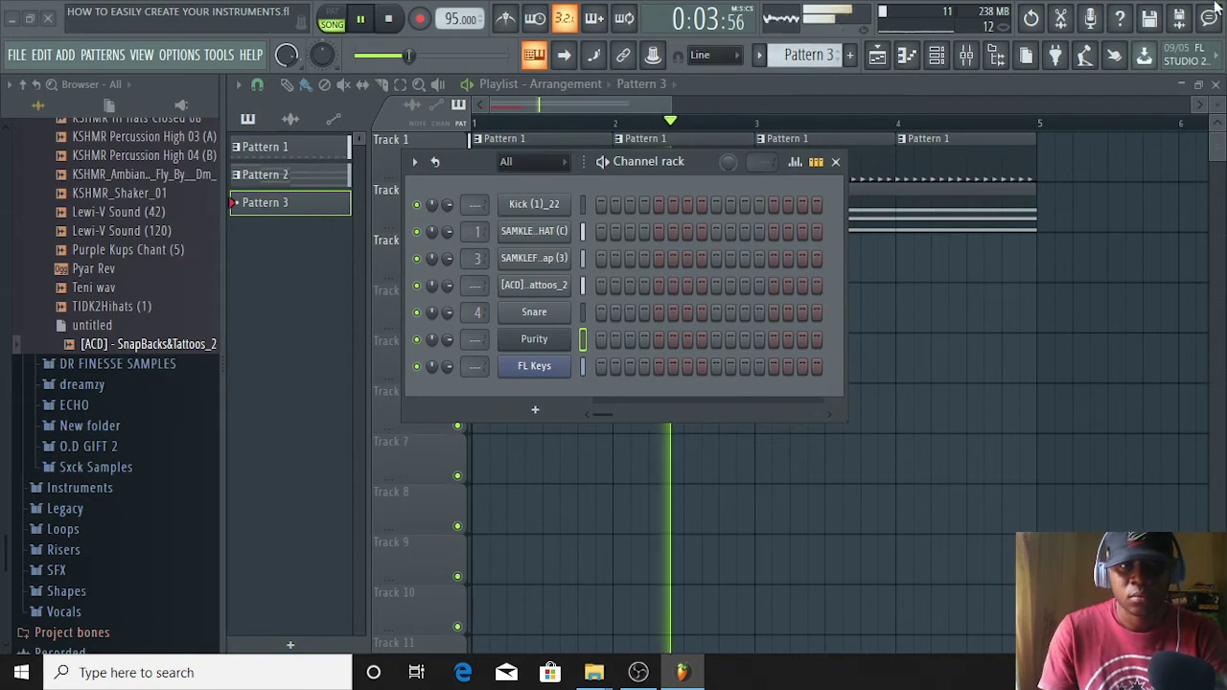
left_click(393, 19)
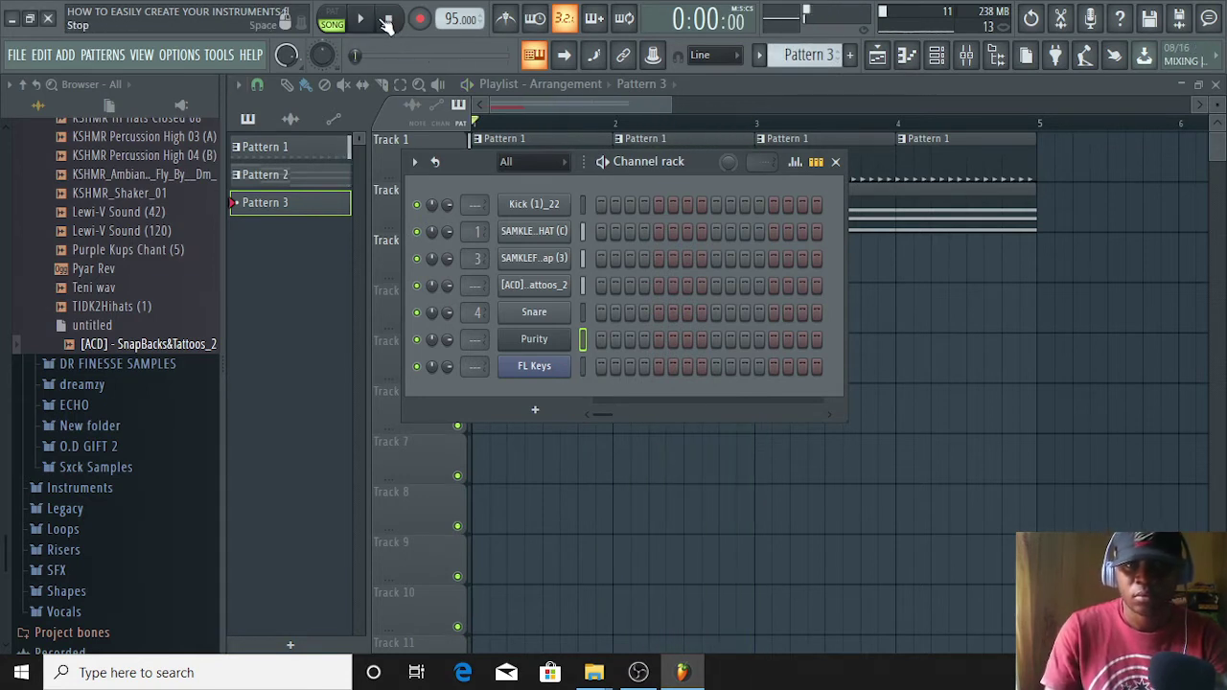
- Copy the FL Keys notes from Pattern 2 into the Purity channel of Pattern 3 and start playback
left_click(811, 54)
scroll(811, 54, "down", 1)
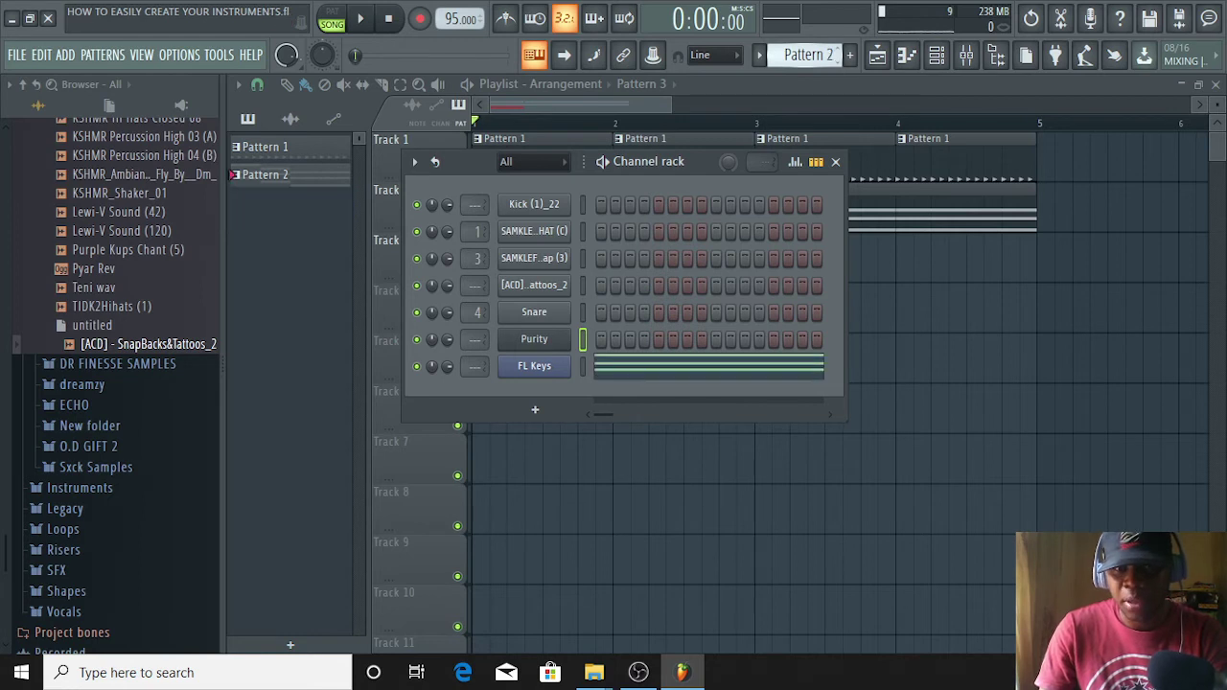
right_click(554, 378)
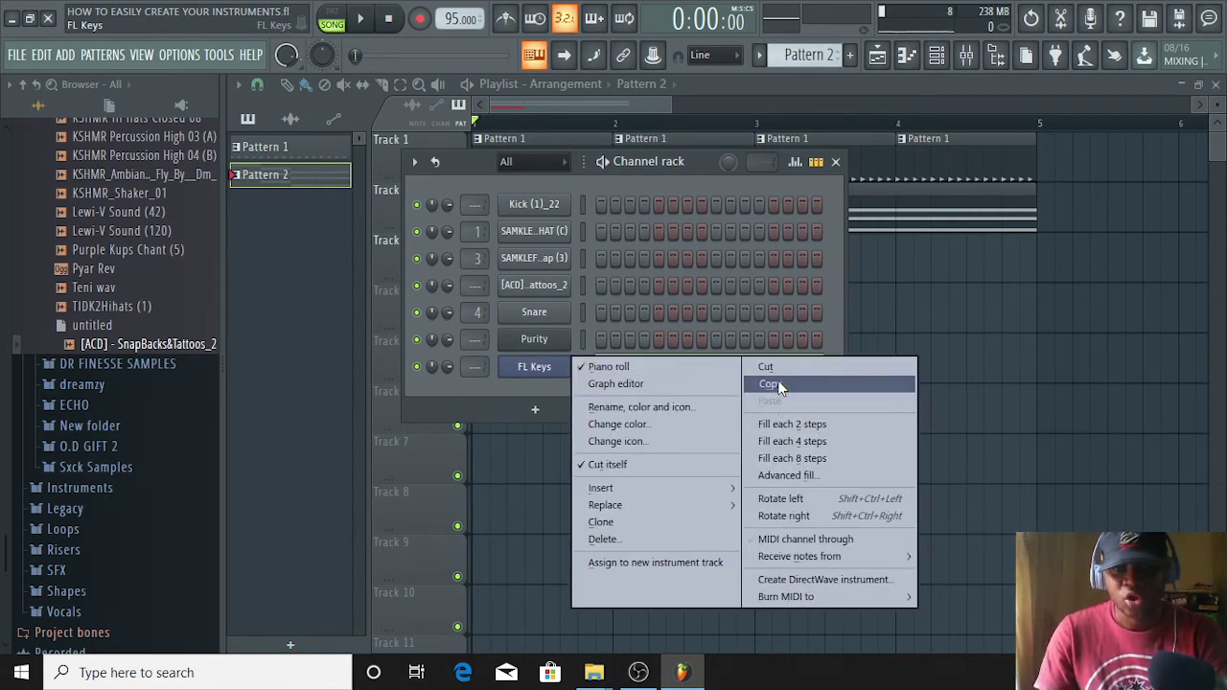
left_click(776, 382)
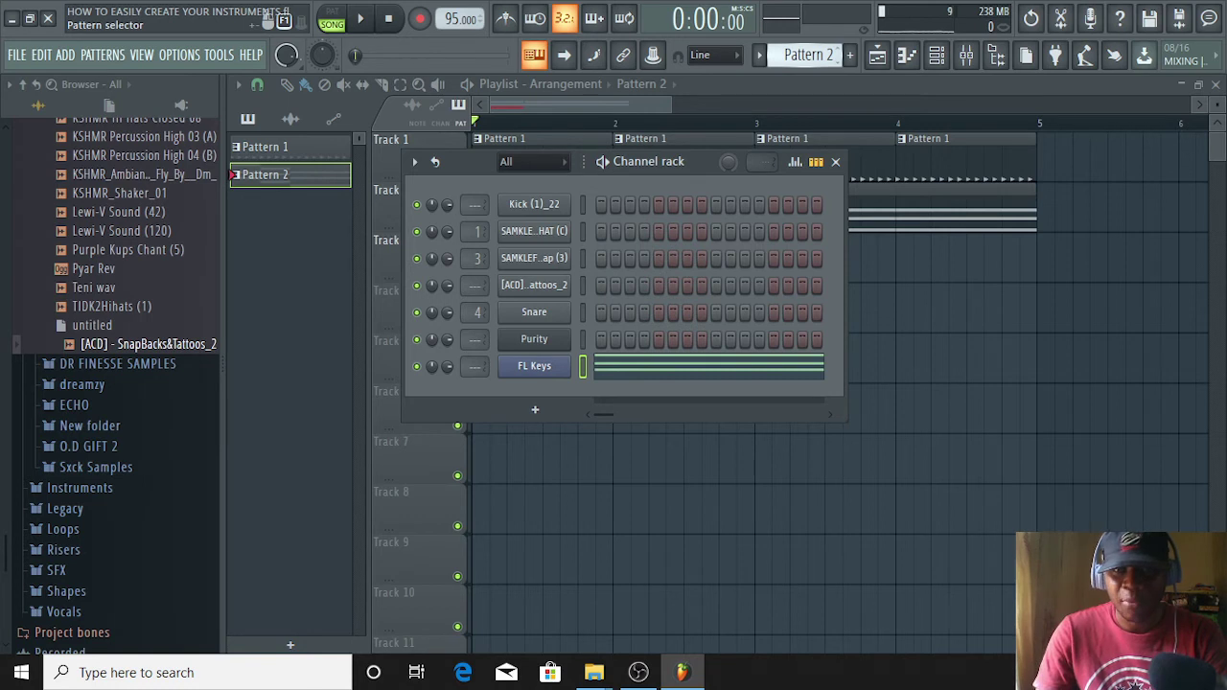
scroll(808, 55, "up", 1)
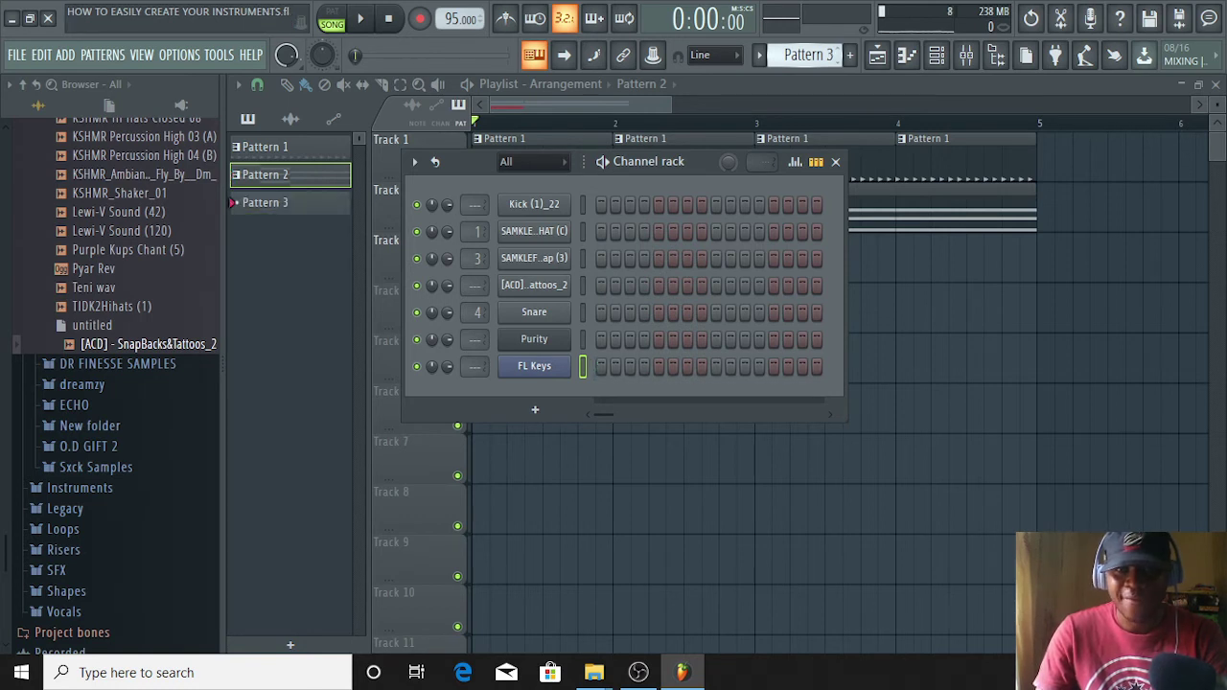
right_click(553, 346)
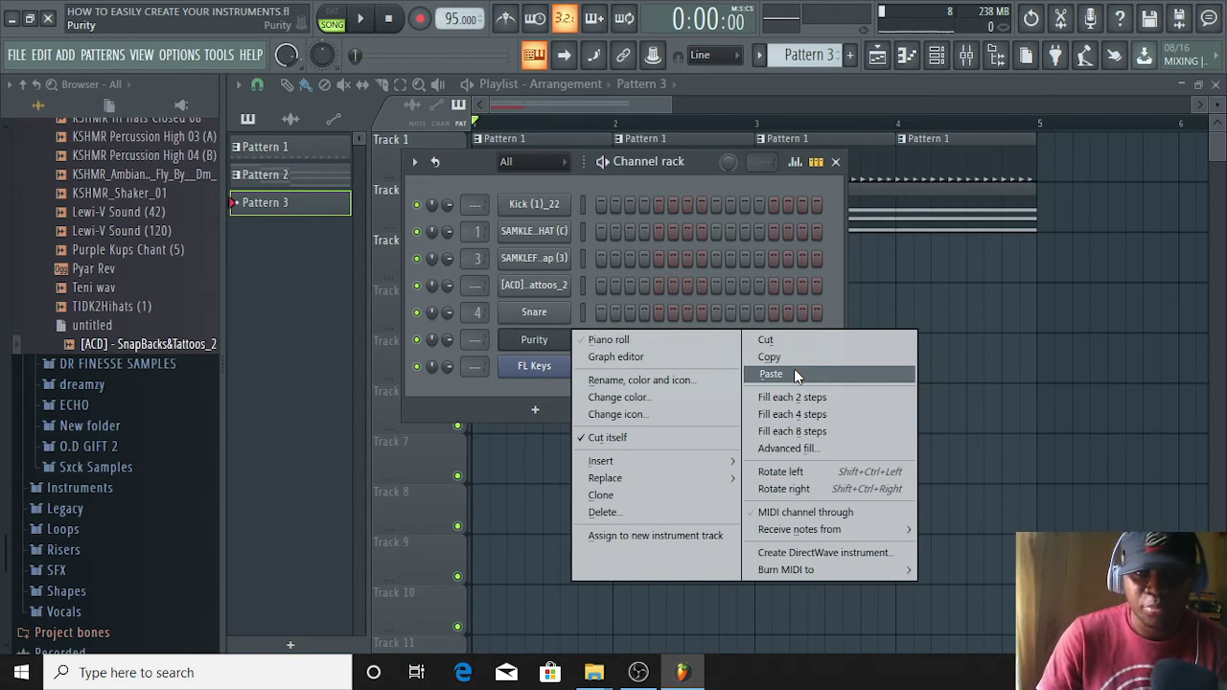
left_click(793, 371)
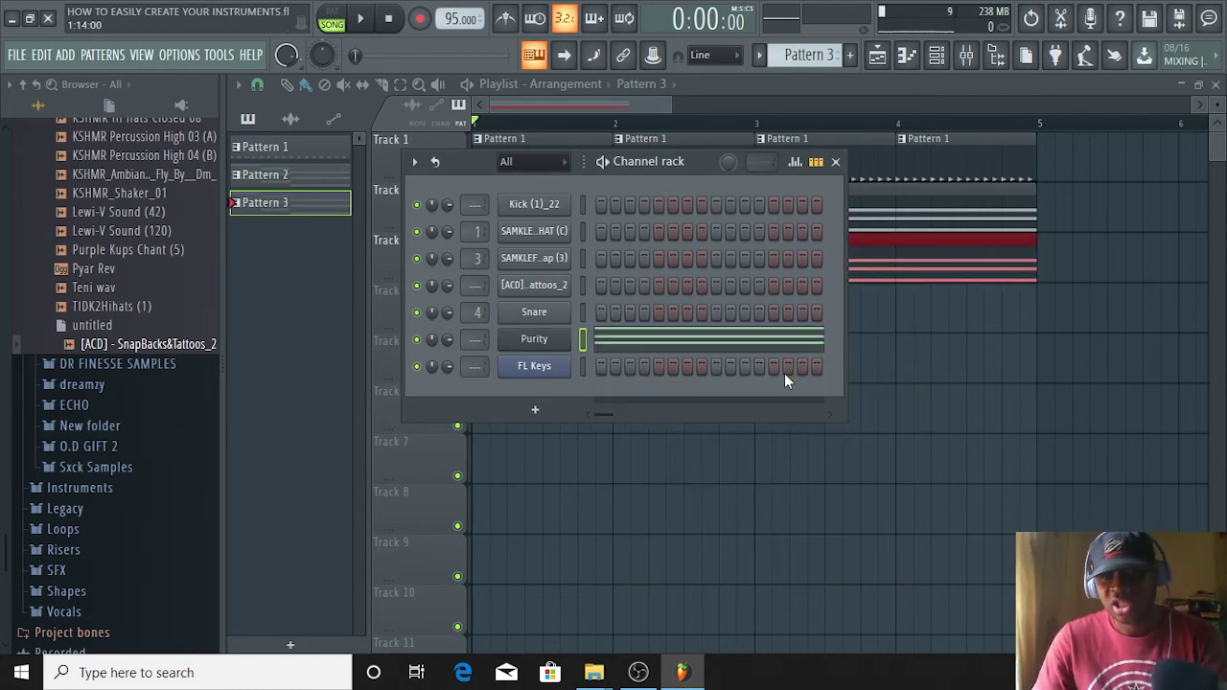
key("space")
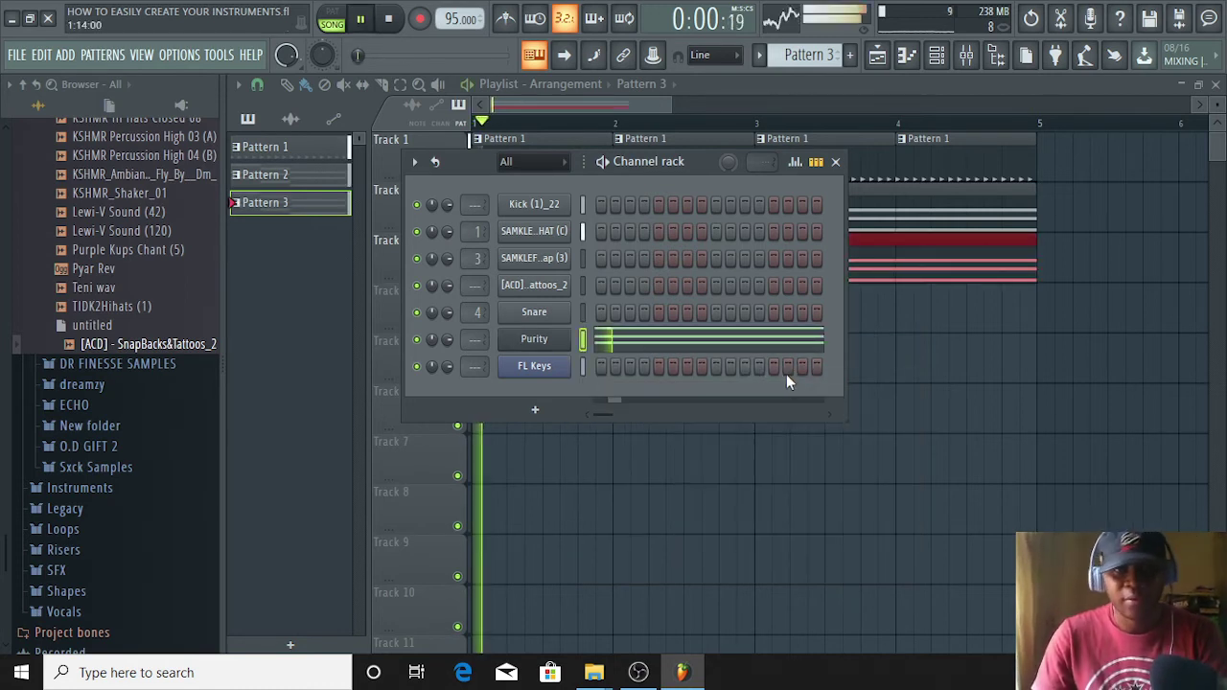
- Lower the FL Keys channel volume to 34% and check the balance during playback
left_click(533, 368)
key("space")
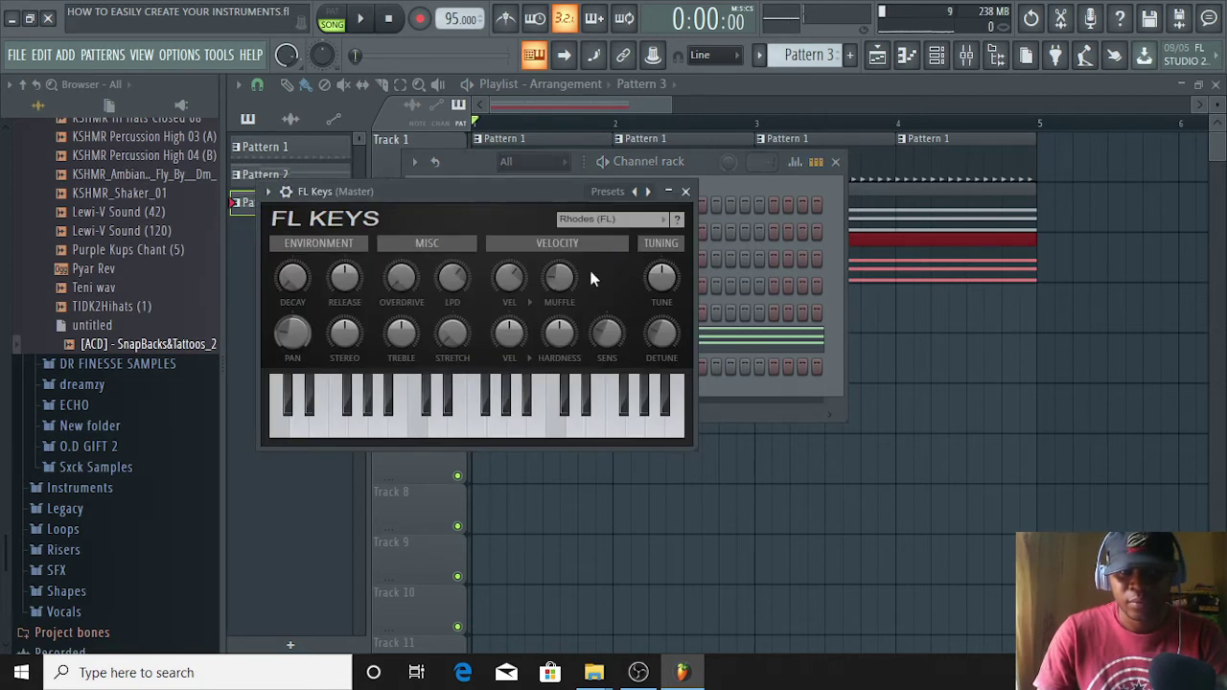
left_click(285, 192)
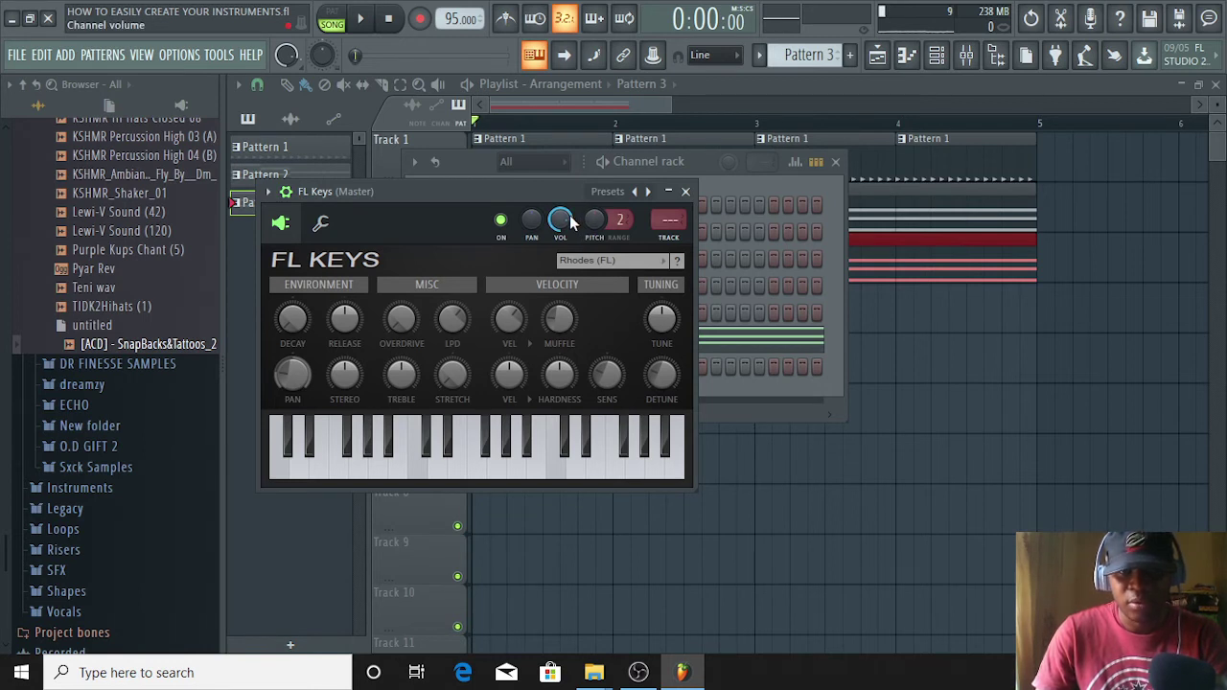
left_click_drag(571, 222, 572, 251)
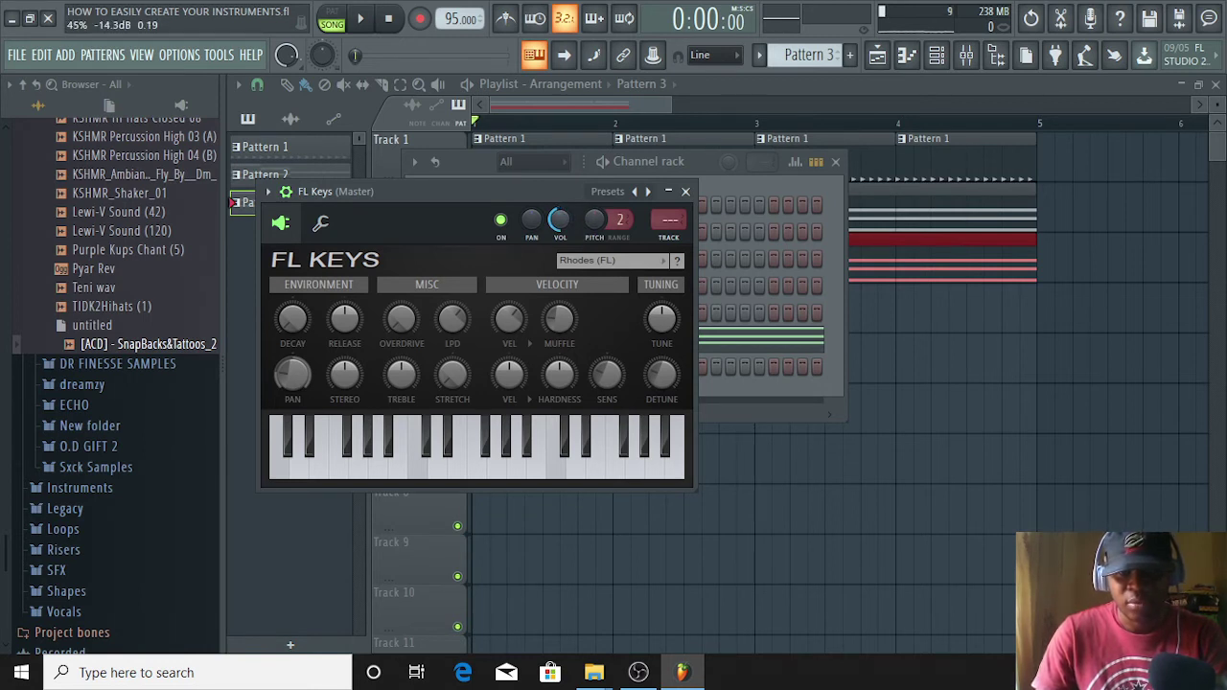
key("space")
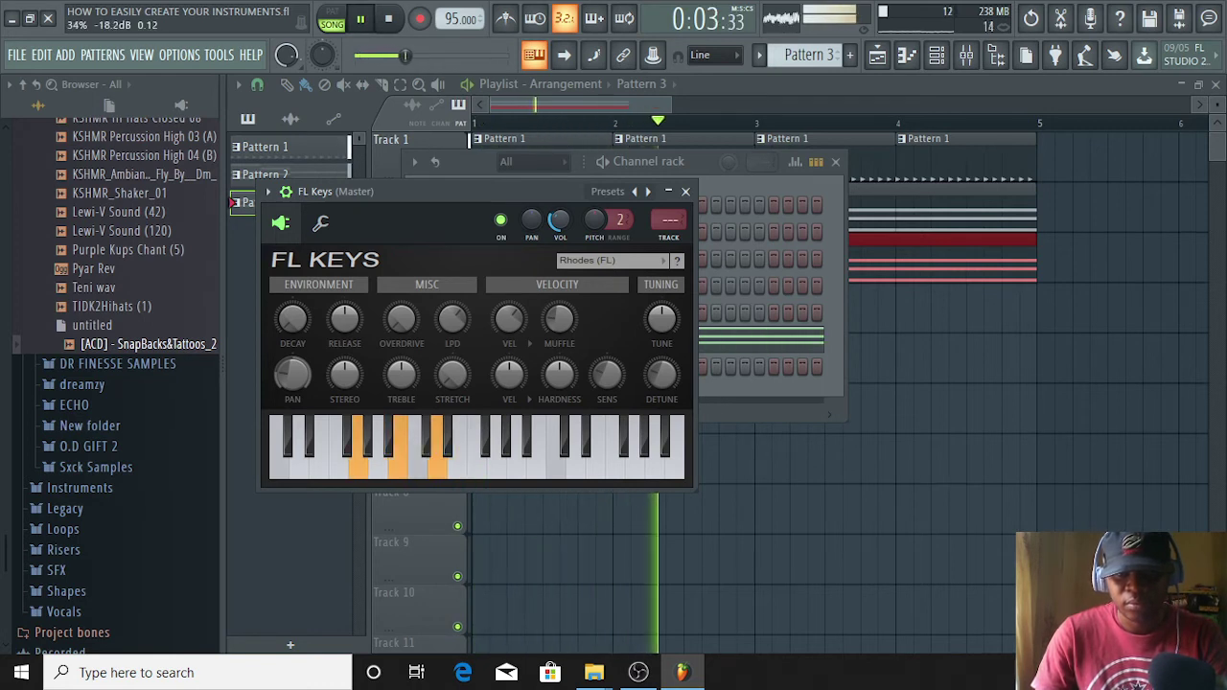
left_click(686, 190)
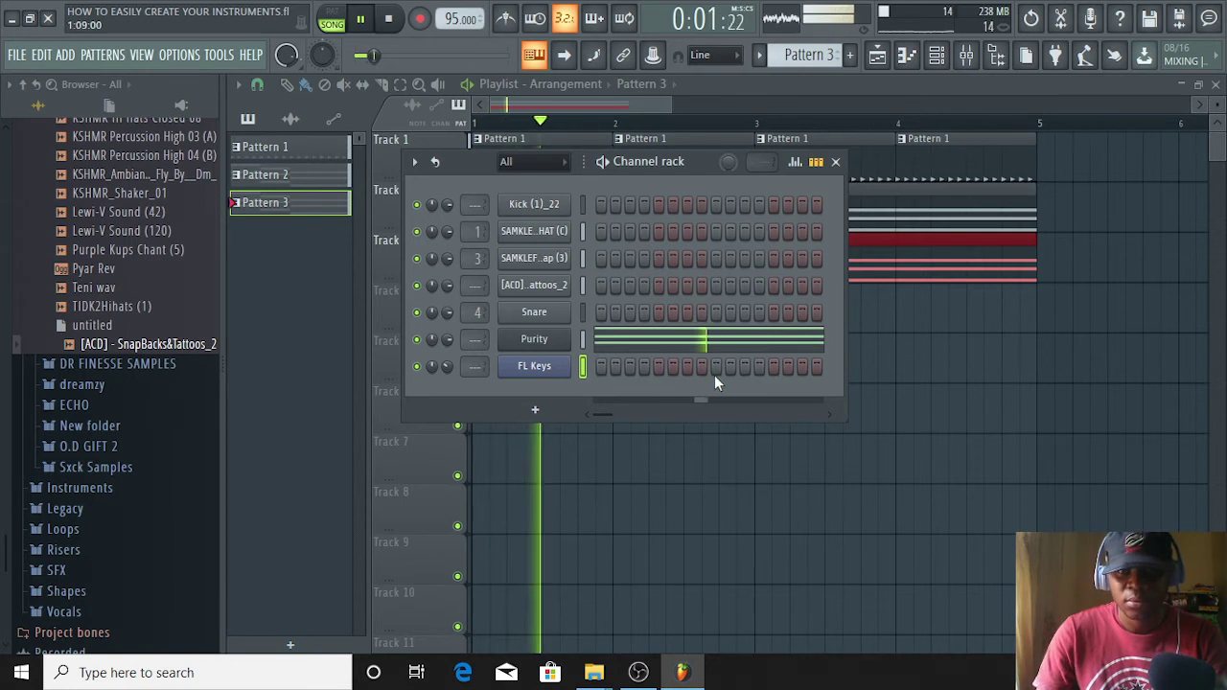
- Duplicate all Purity chord notes in Pattern 3 one octave higher and audition the pattern on its own
left_click(721, 350)
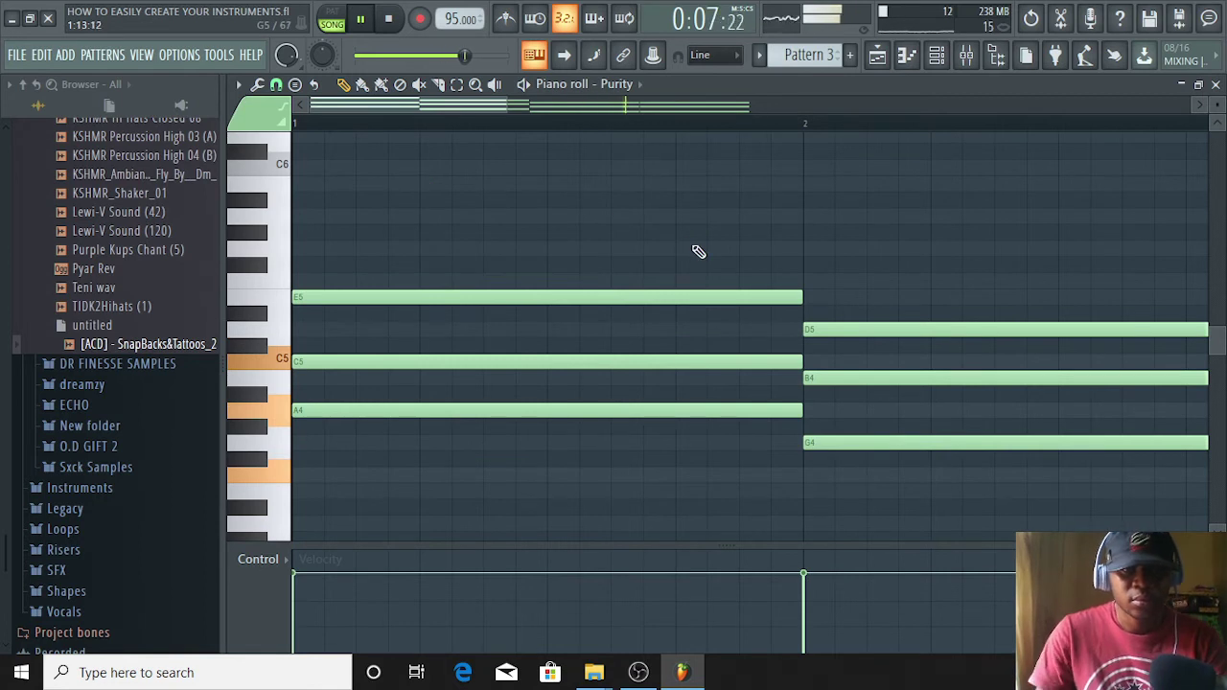
left_click(332, 13)
key("ctrl+a")
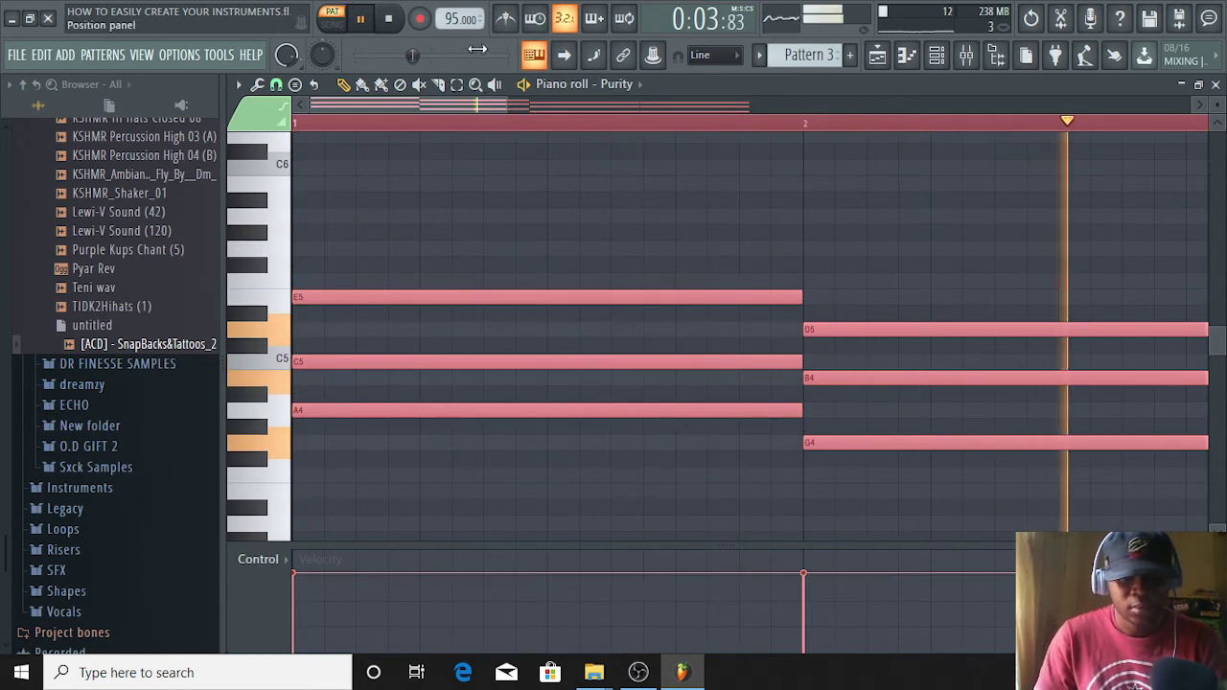
mouse_move(377, 299)
left_mouse_down()
mouse_move(371, 265)
mouse_move(396, 164)
mouse_move(367, 115)
mouse_move(339, 204)
mouse_move(340, 158)
left_mouse_up()
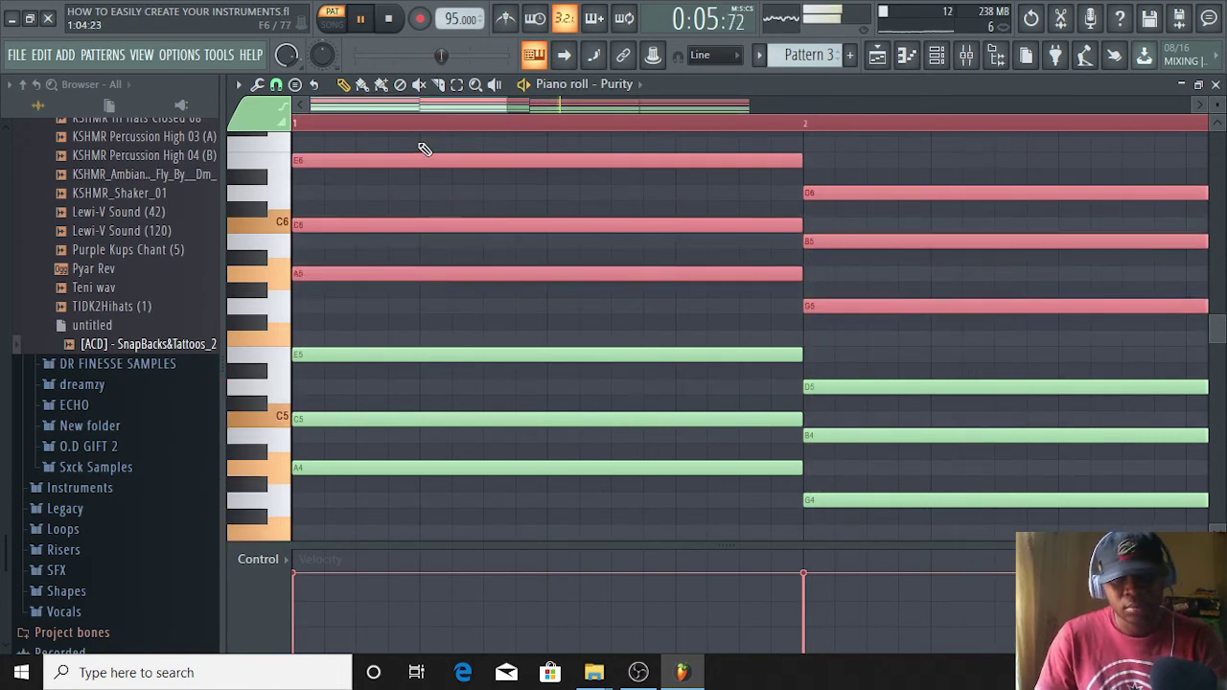
key("space")
key("space")
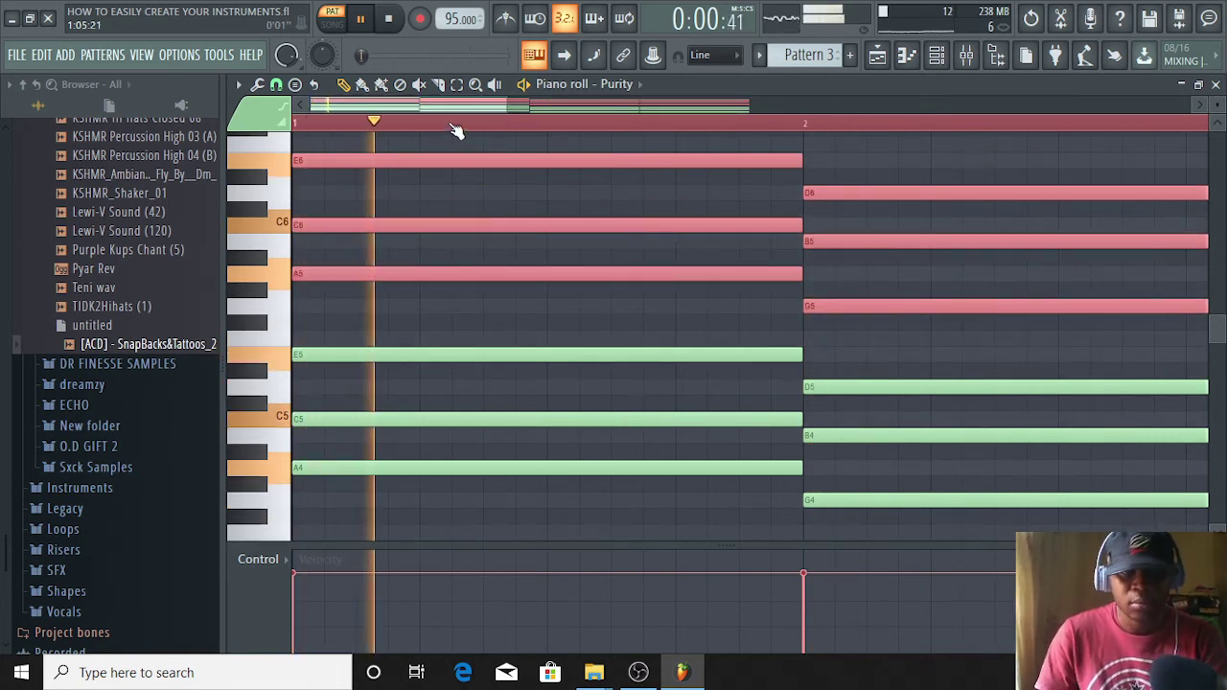
- Play the full arrangement in song mode with the channel rack open, and stop playback
left_click(335, 23)
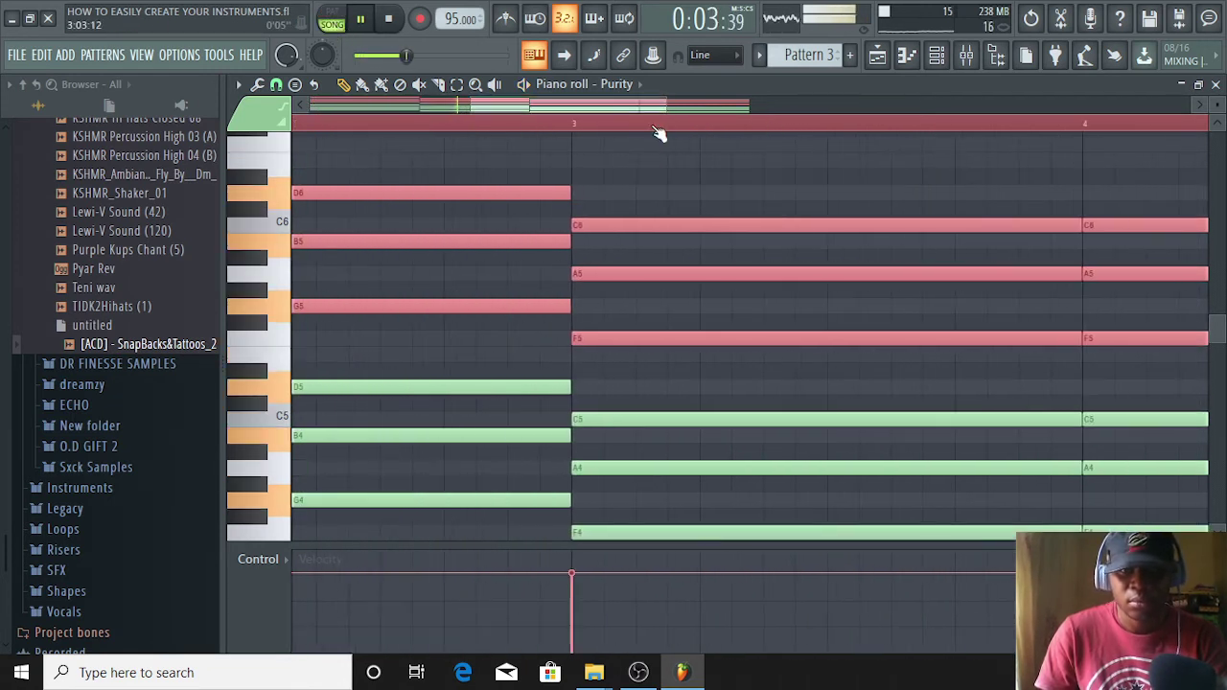
left_click(938, 58)
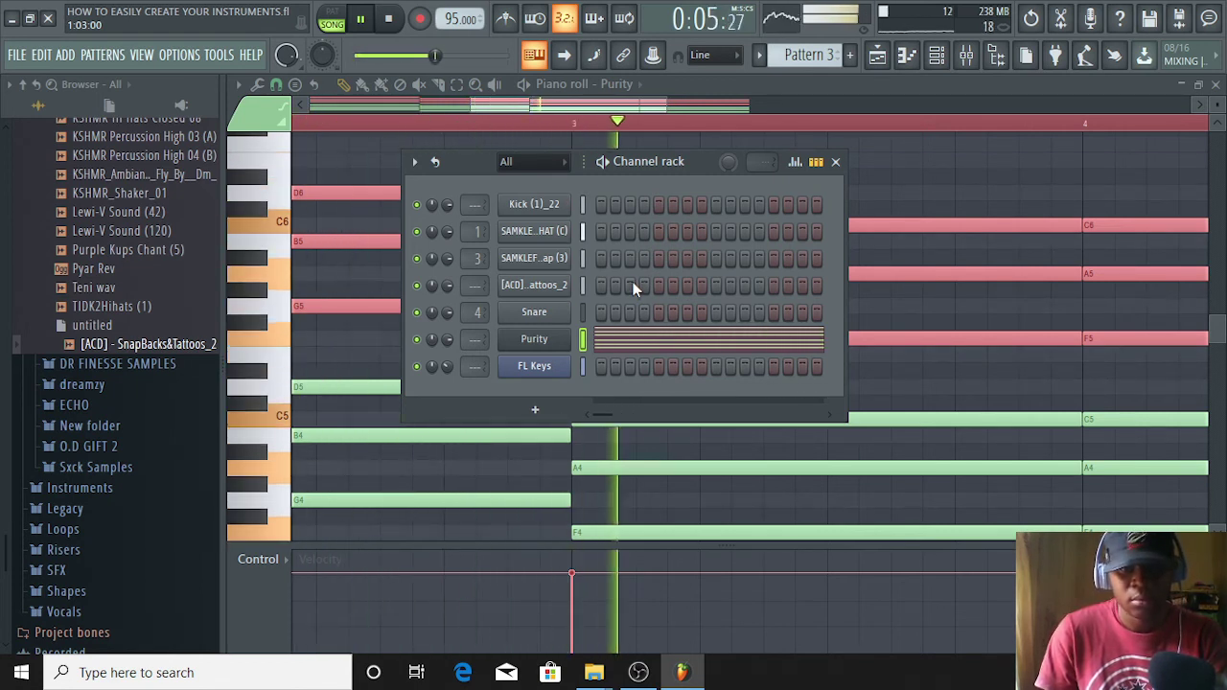
key("space")
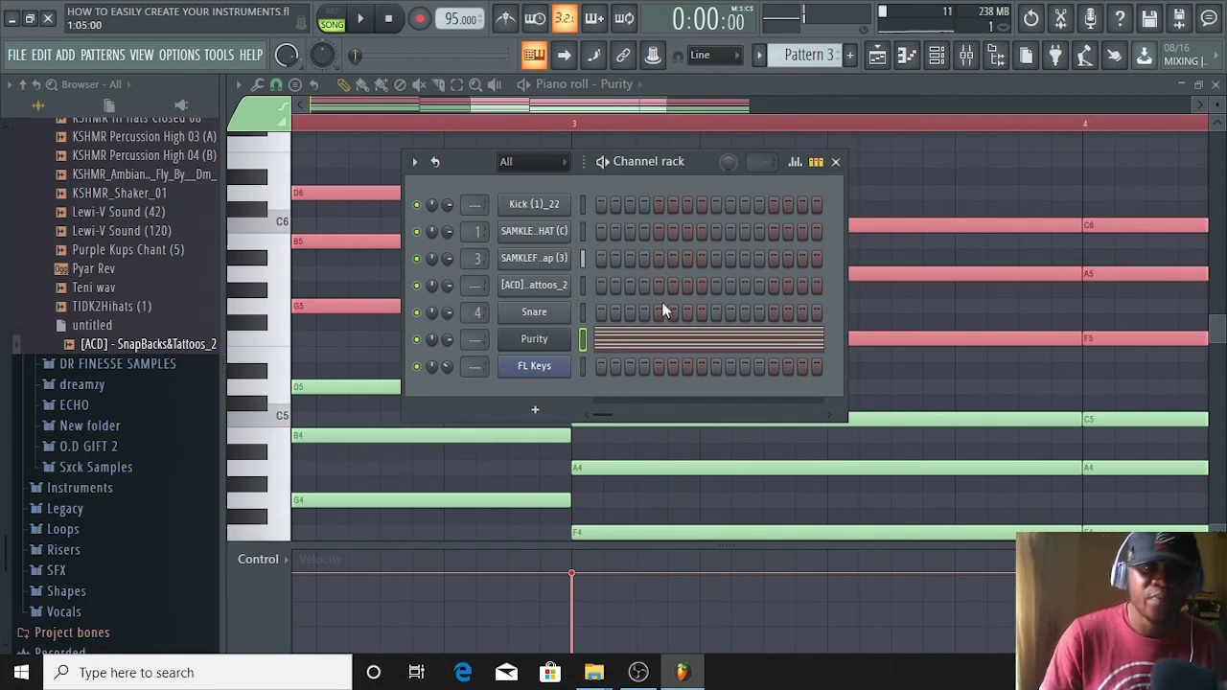